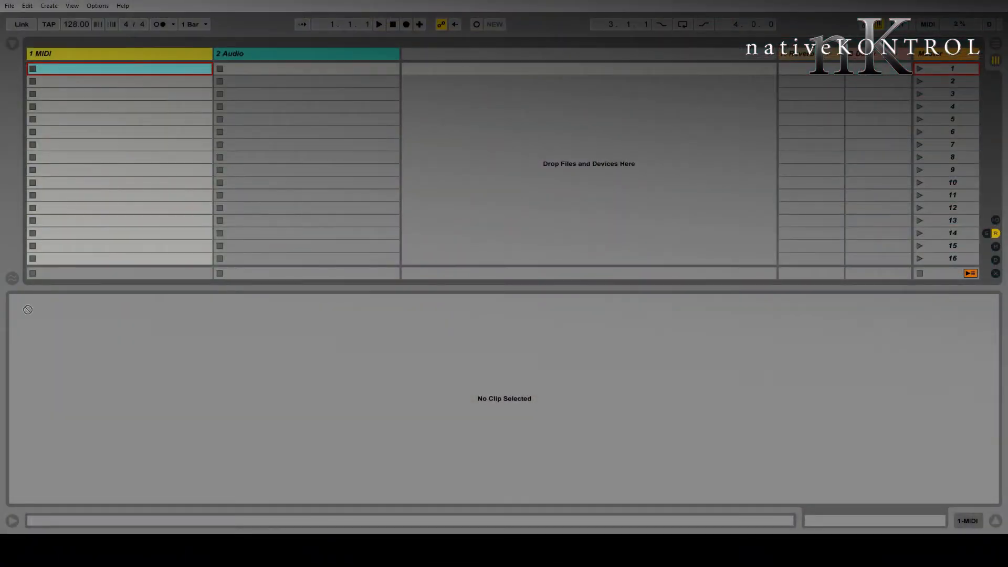
- Load Main Vox Verse 1 into the first slot of the 2 Audio track and audition it with 2 Bars global quantization
drag(28, 310, 253, 68)
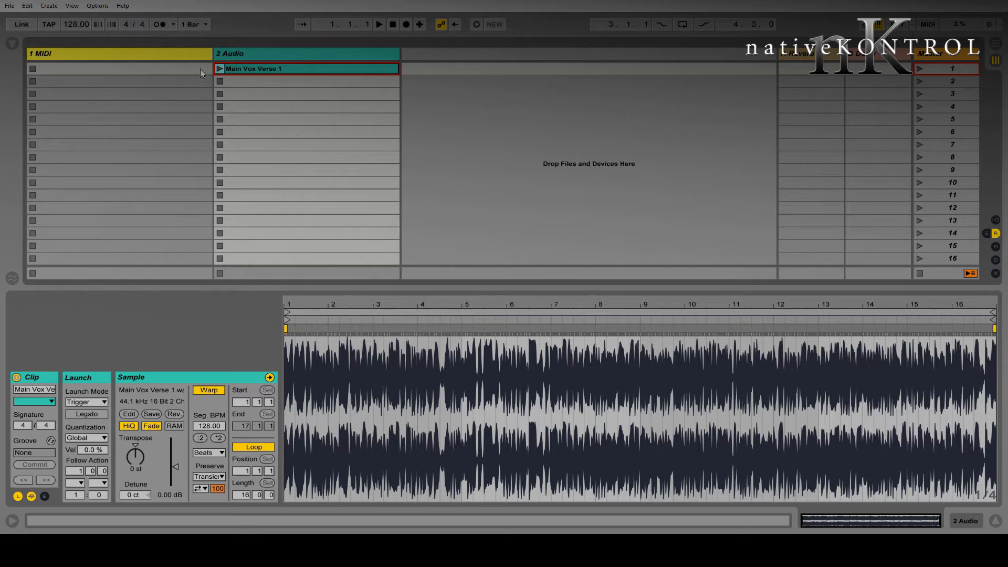
click(378, 25)
click(219, 69)
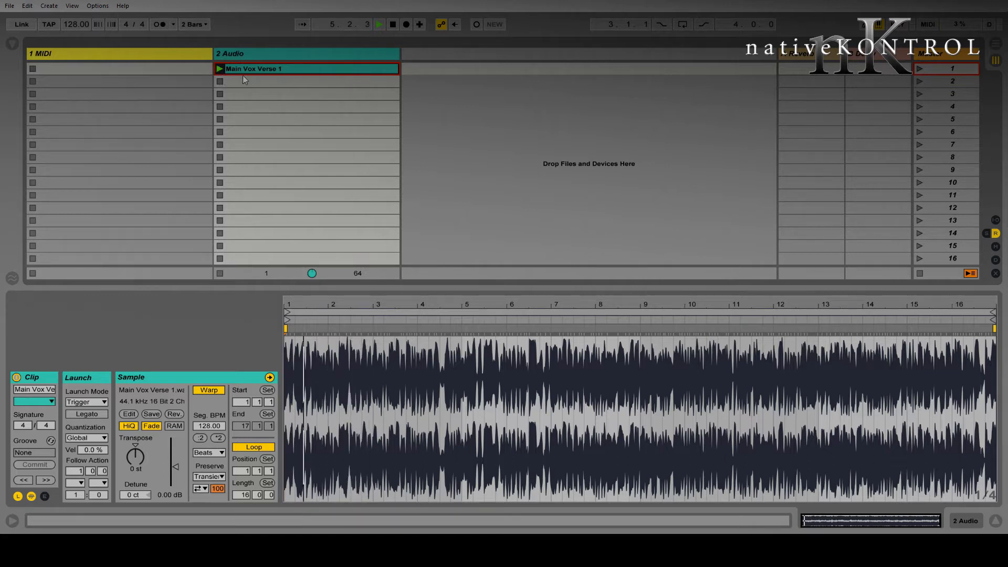
click(220, 273)
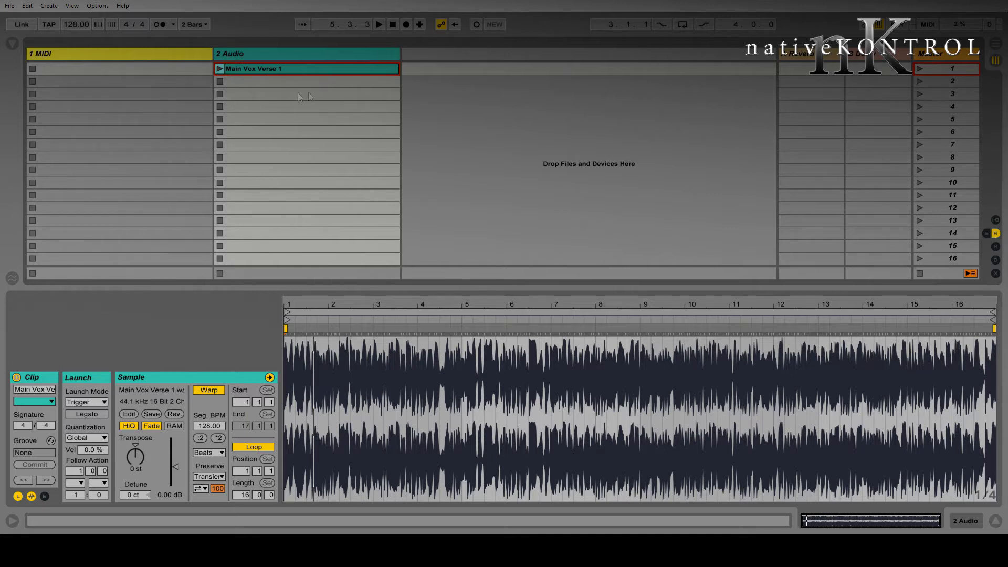
- Create an empty MIDI clip in the first slot of the 1 MIDI track with launch quantization None
double_click(99, 69)
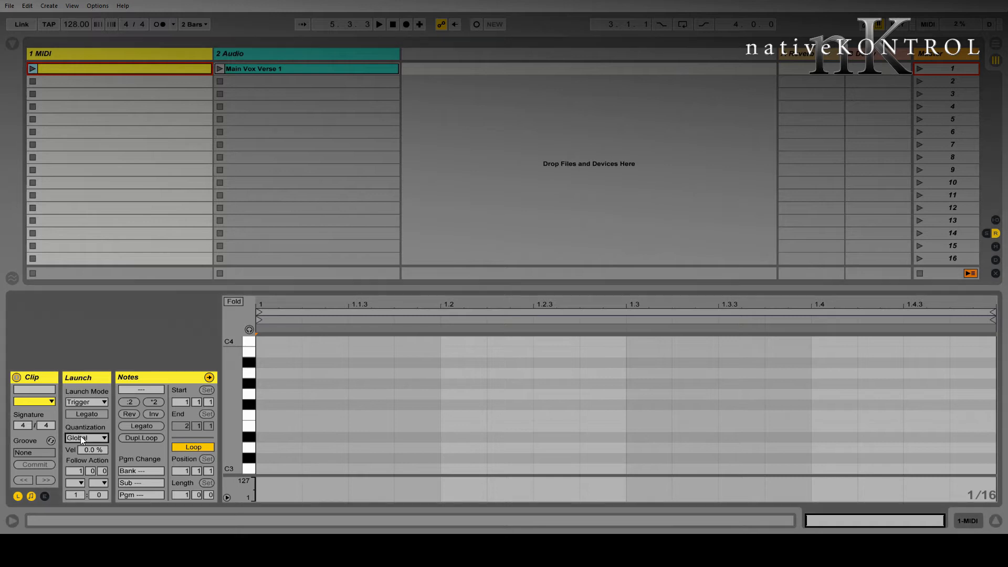
key(Down)
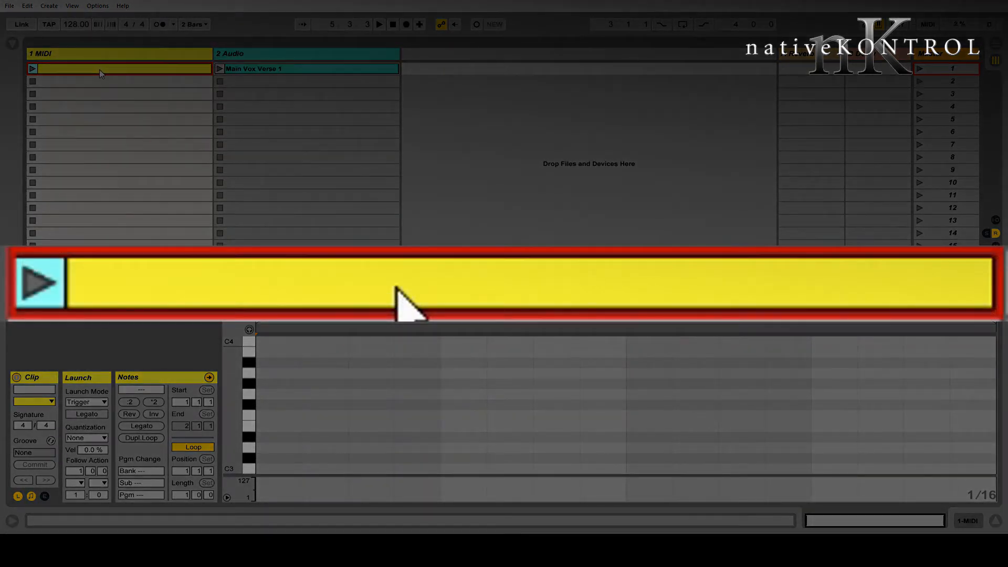
- Name the MIDI clip "[] 2/play 1" and launch it
key(ctrl+r)
text(▯ 2/p)
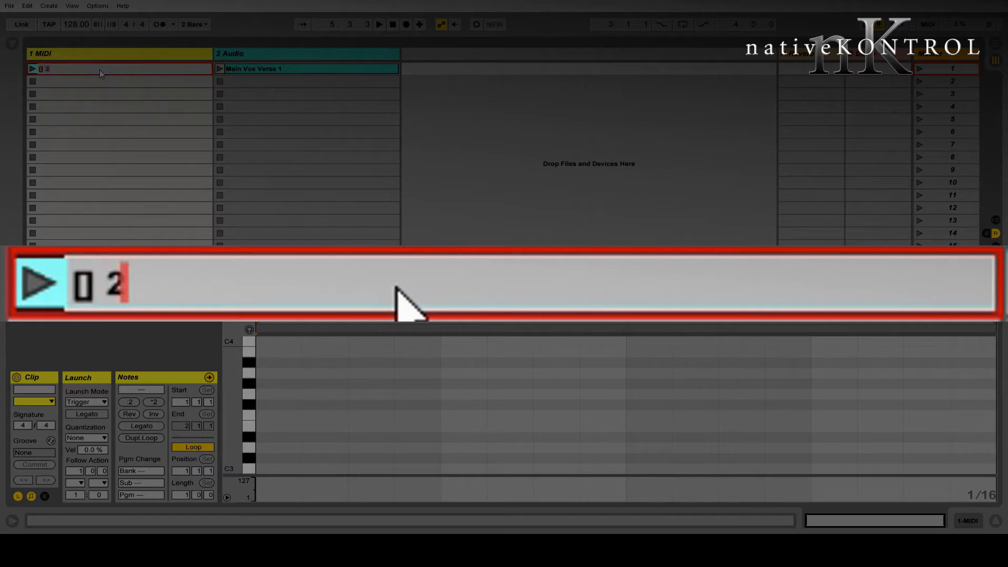
text(lay 1)
key(Return)
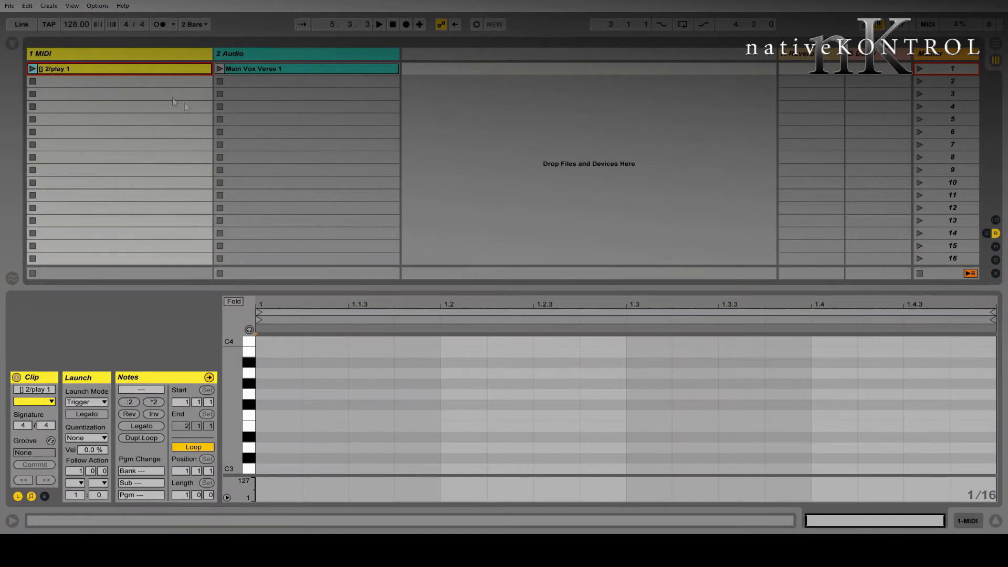
key(Return)
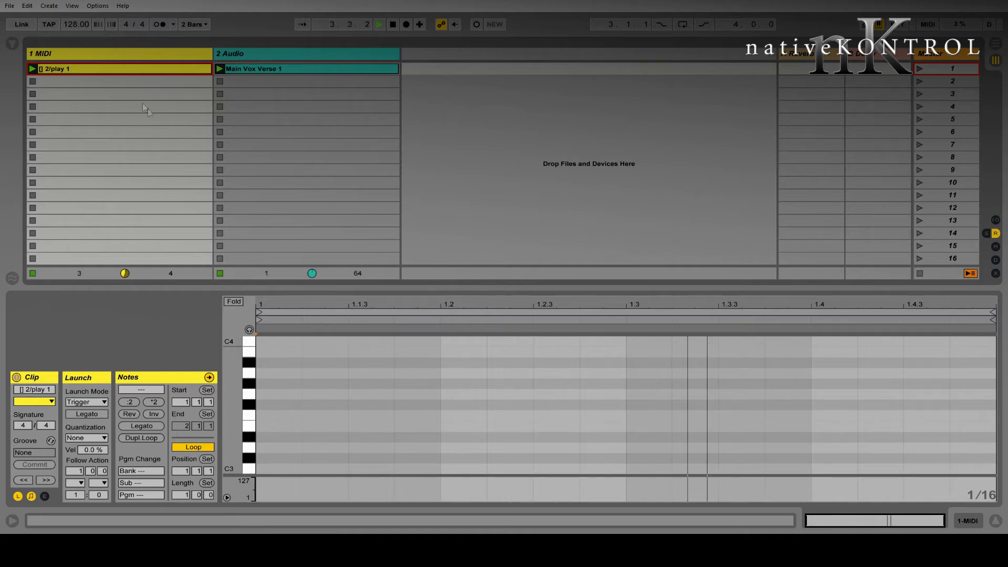
- Rename the MIDI clip as "[] 2/playq none 1" and launch it
key(ctrl+r)
key(Right)
key(Left)
key(Left)
text(q)
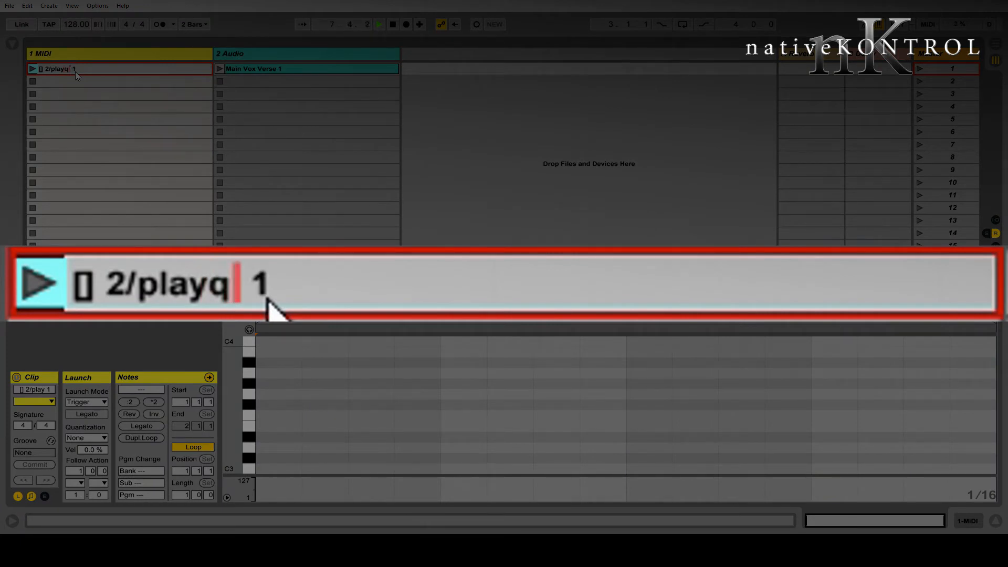
text( none)
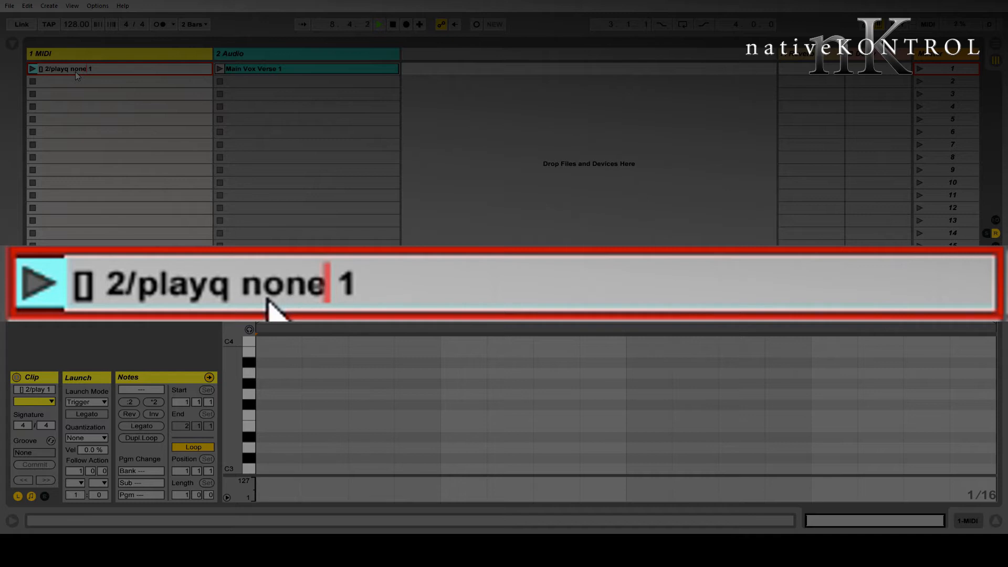
key(Return)
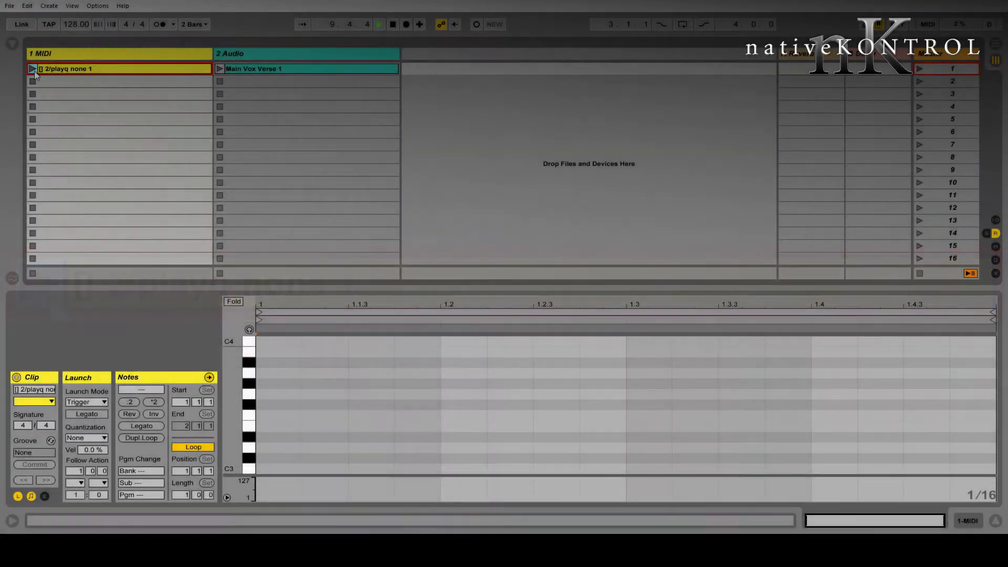
click(34, 70)
- Set the launch quantization of the Main Vox Verse 1 clip to 1/32
click(268, 69)
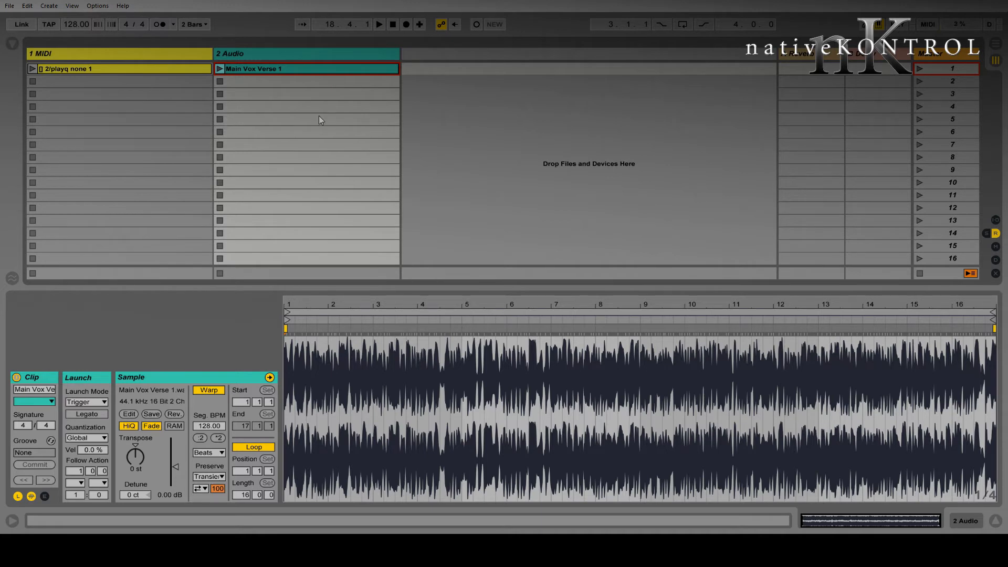
click(287, 73)
click(91, 426)
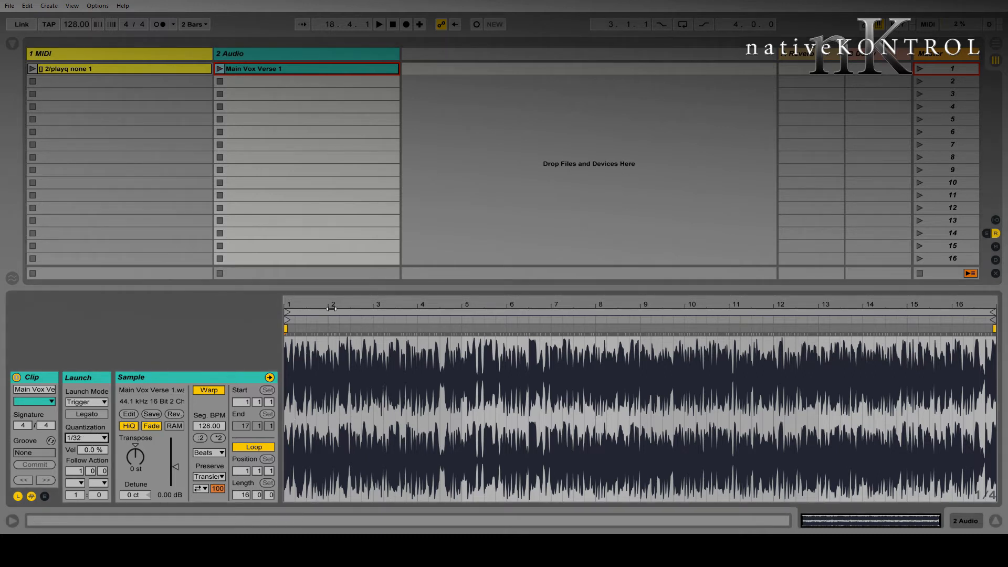
- Duplicate the Main Vox Verse 1 clip into the second slot and move the copy's start to bar 2
click(276, 71)
key(ctrl+d)
click(277, 82)
drag(287, 311, 332, 311)
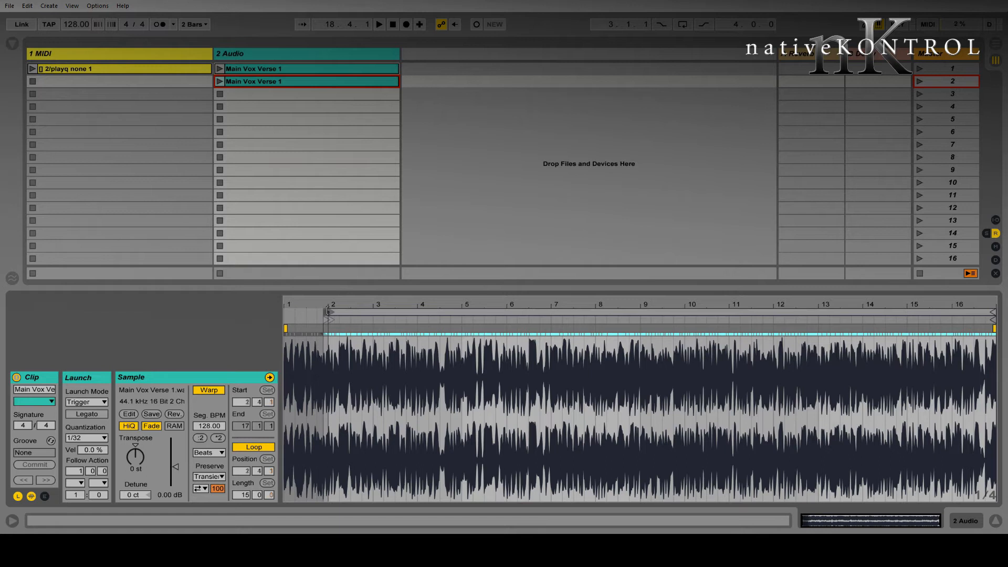
- Duplicate the second audio clip into the third slot and move the new copy's start to bar 3
click(293, 84)
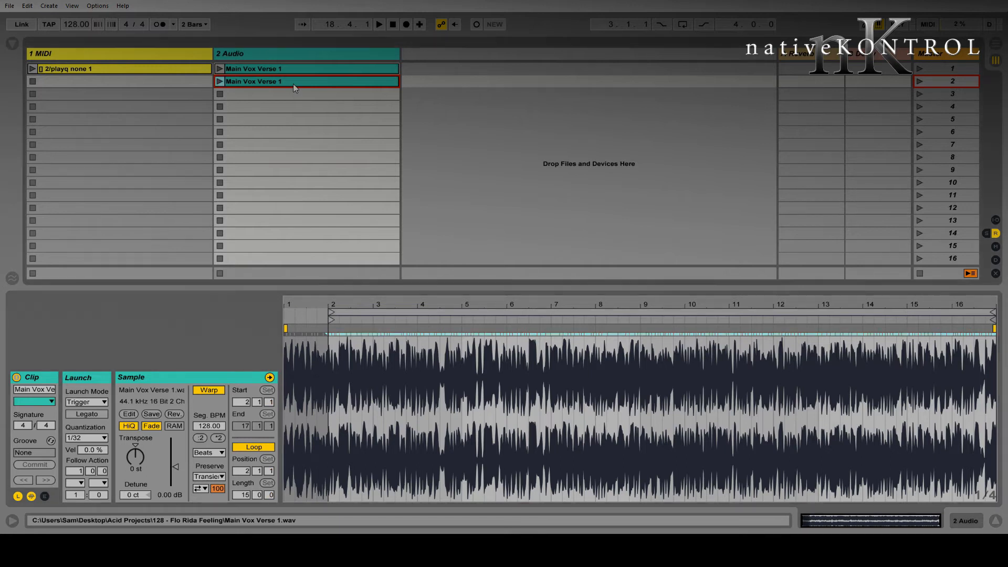
key(ctrl+d)
click(278, 96)
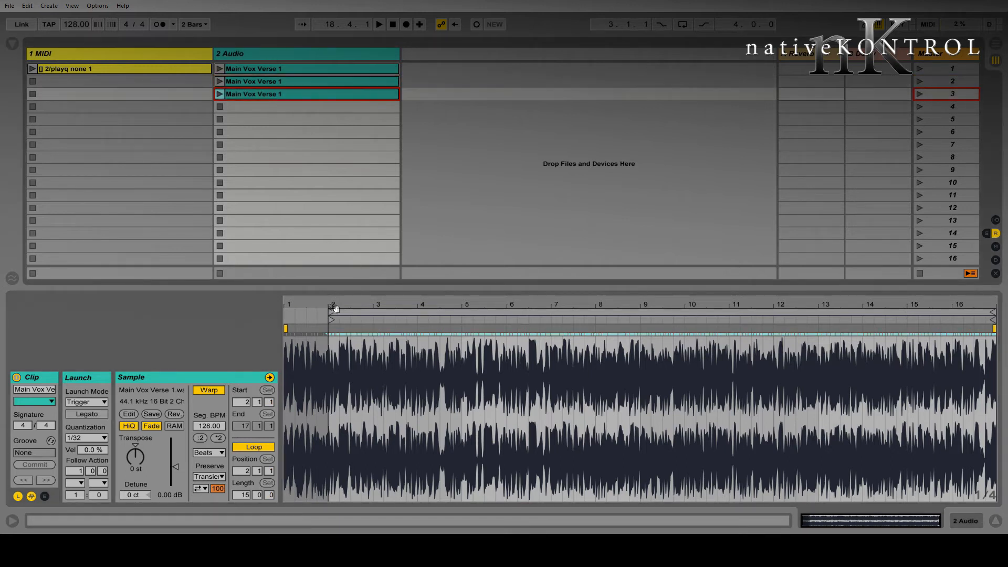
drag(327, 315, 375, 315)
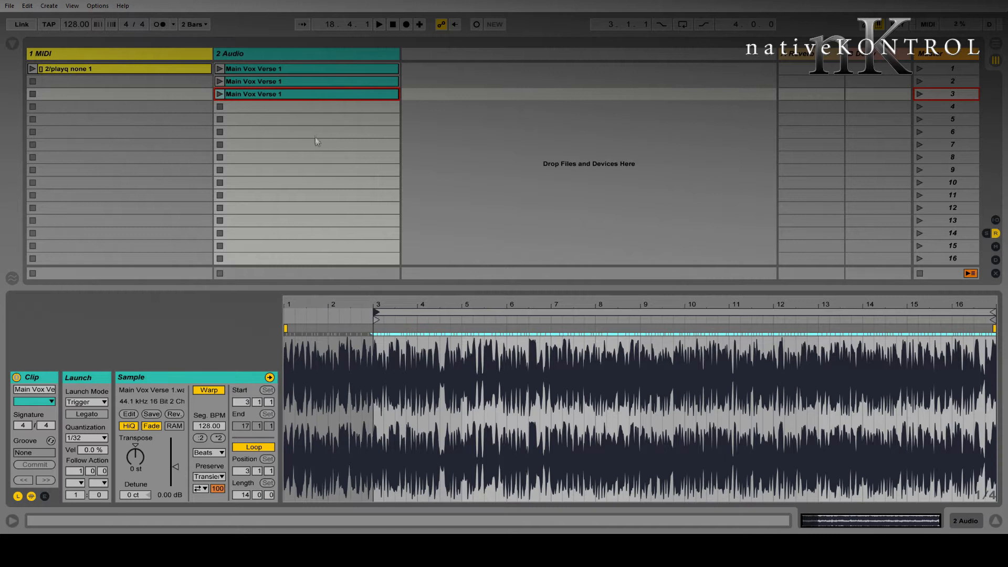
- Duplicate the third audio clip with its start moved to bar 4, and audition the third and fourth clips
key(ctrl+d)
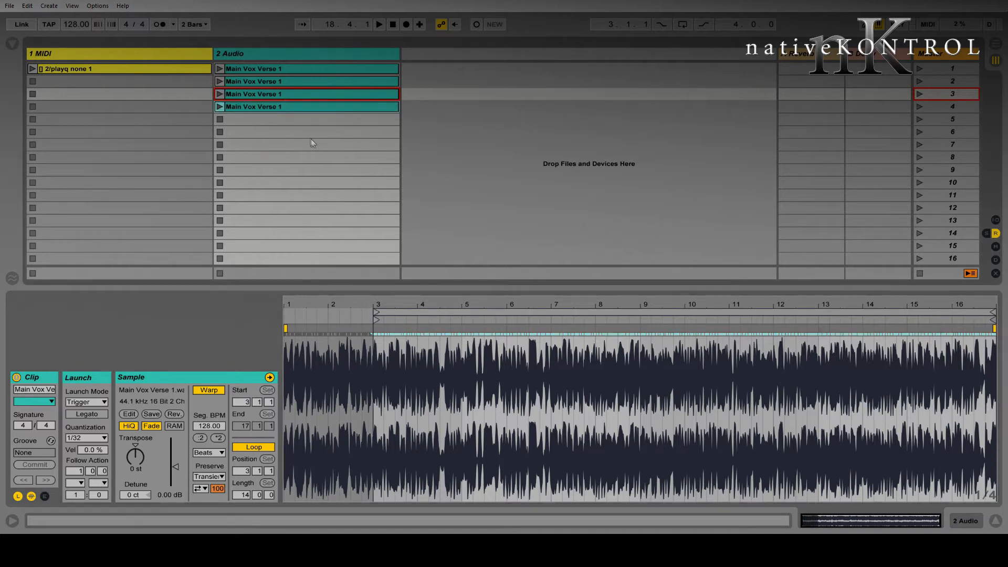
click(311, 107)
drag(376, 311, 420, 310)
click(220, 94)
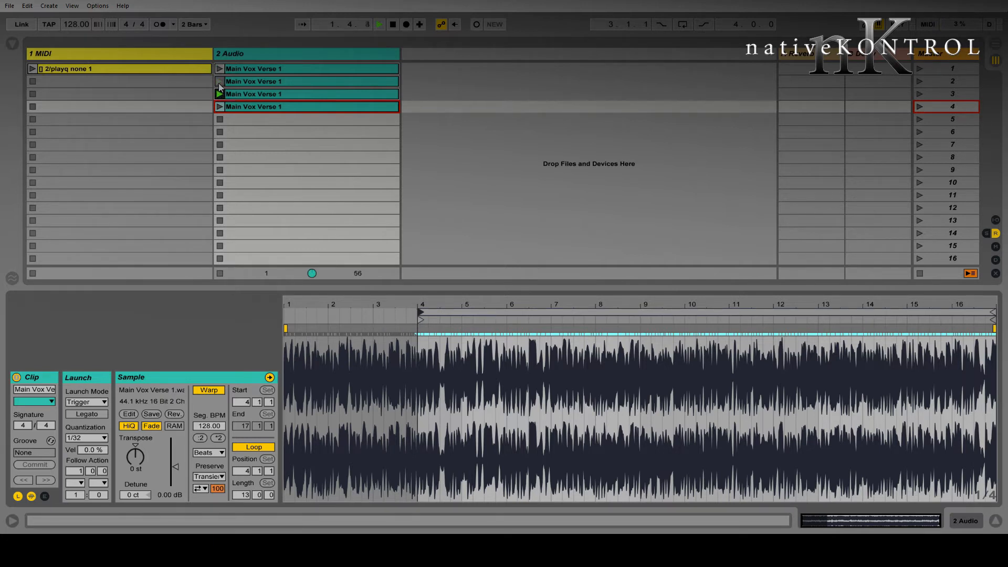
click(219, 106)
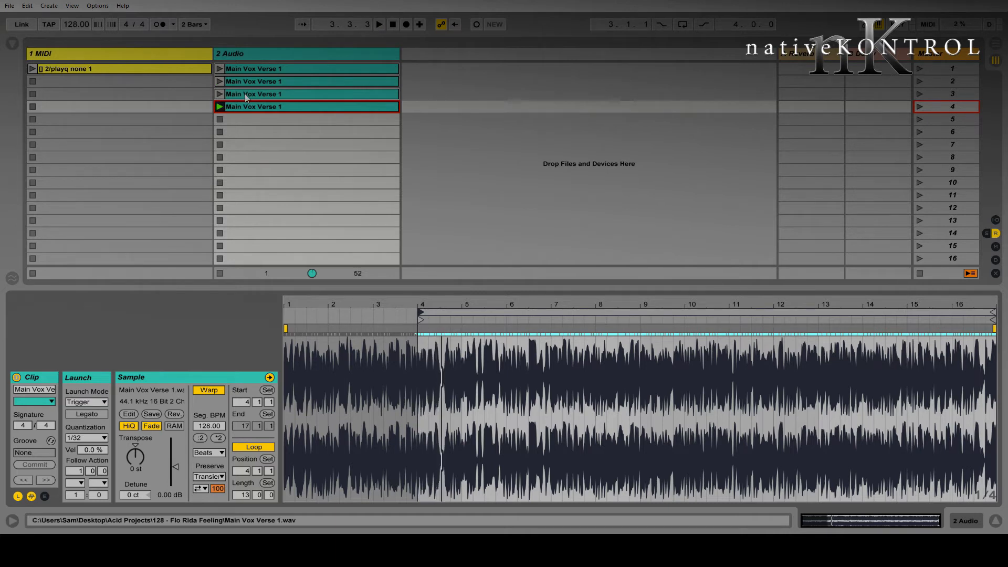
- Delete the three duplicated vocal clips in slots 2 to 4 of the 2 Audio track
click(280, 83)
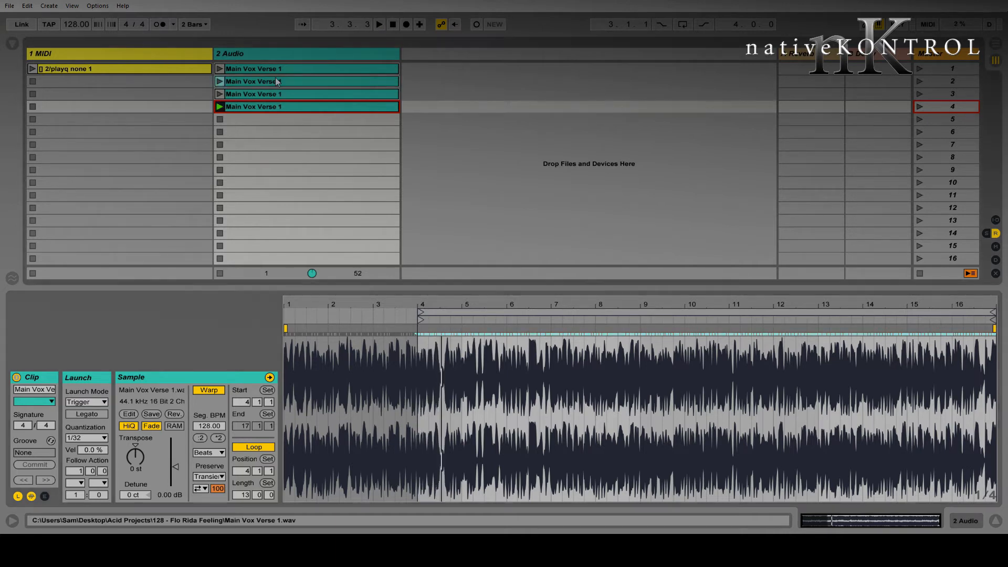
shift+click(275, 106)
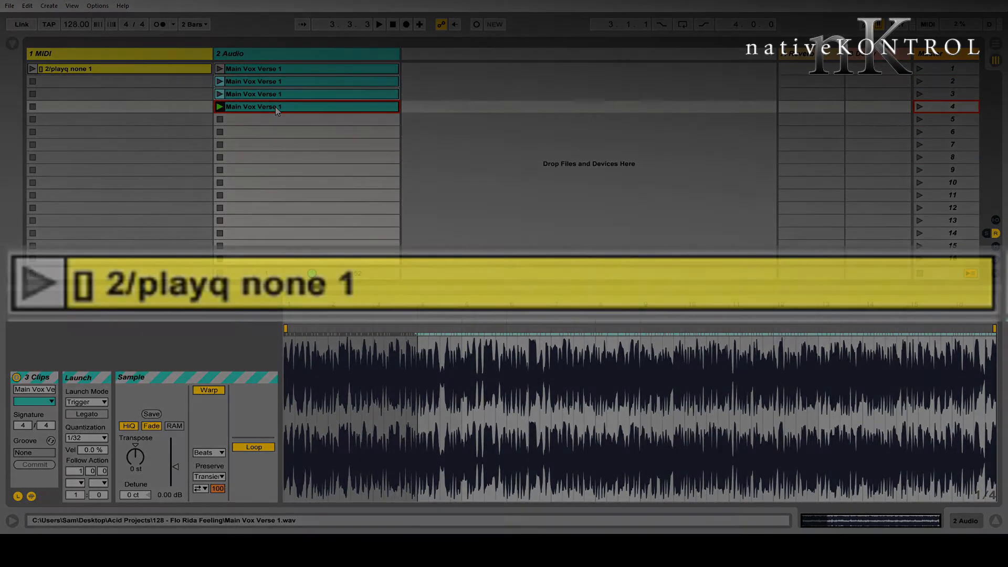
key(Delete)
- Rename the MIDI clip as "[] sel/clip(sel) chop 16"
click(126, 69)
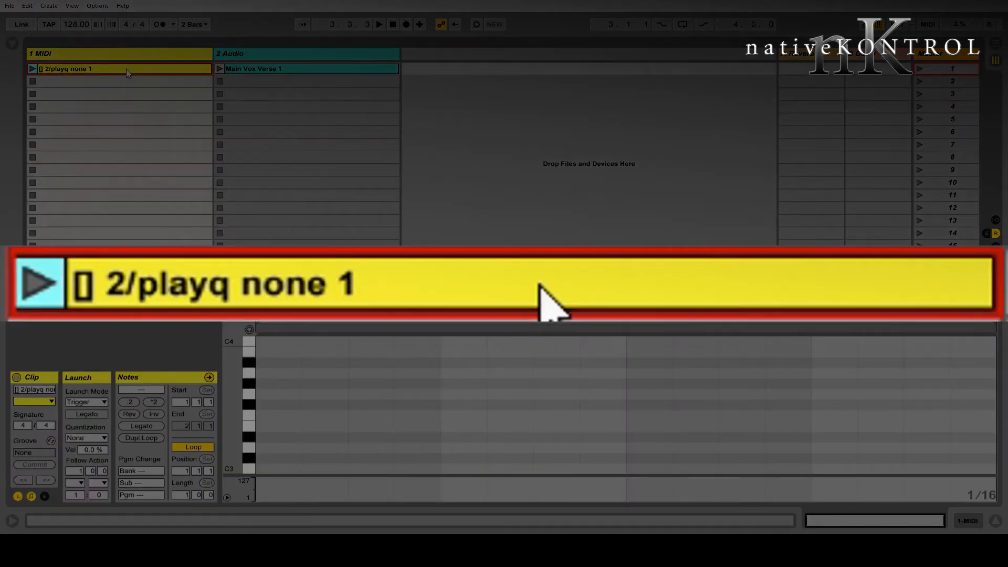
key(ctrl+r)
text([] sel)
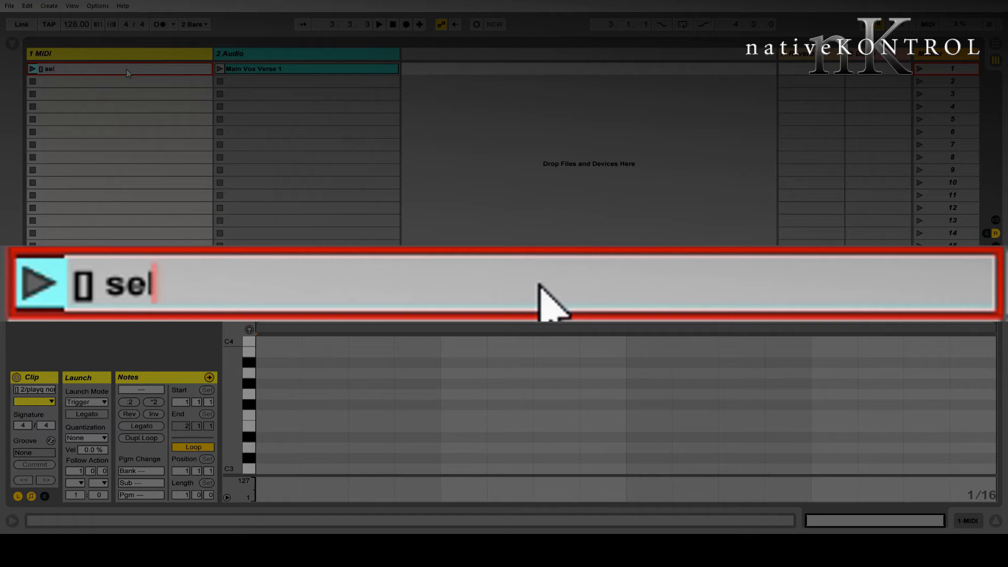
text(/clip())
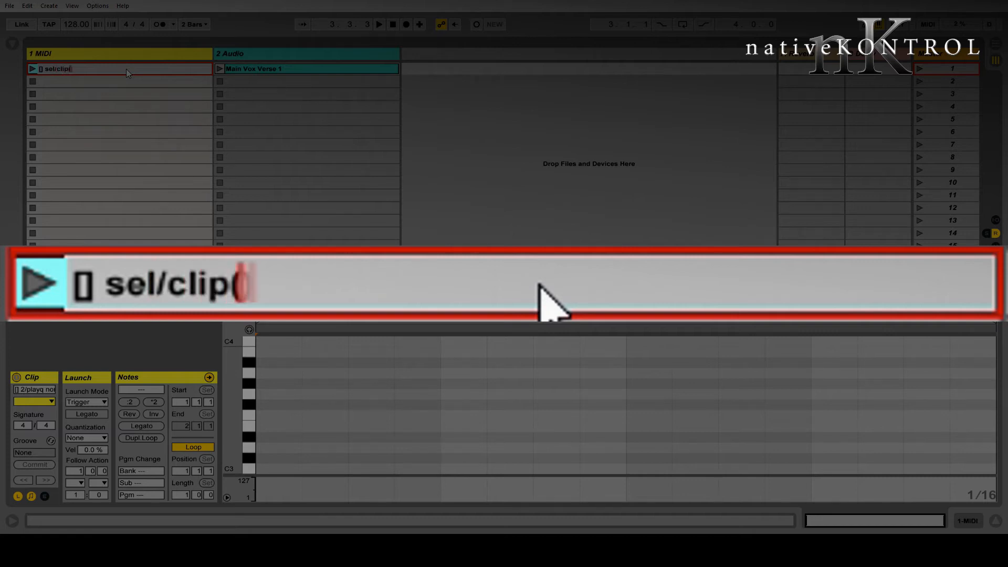
text(sel)
key(Right)
text(ch)
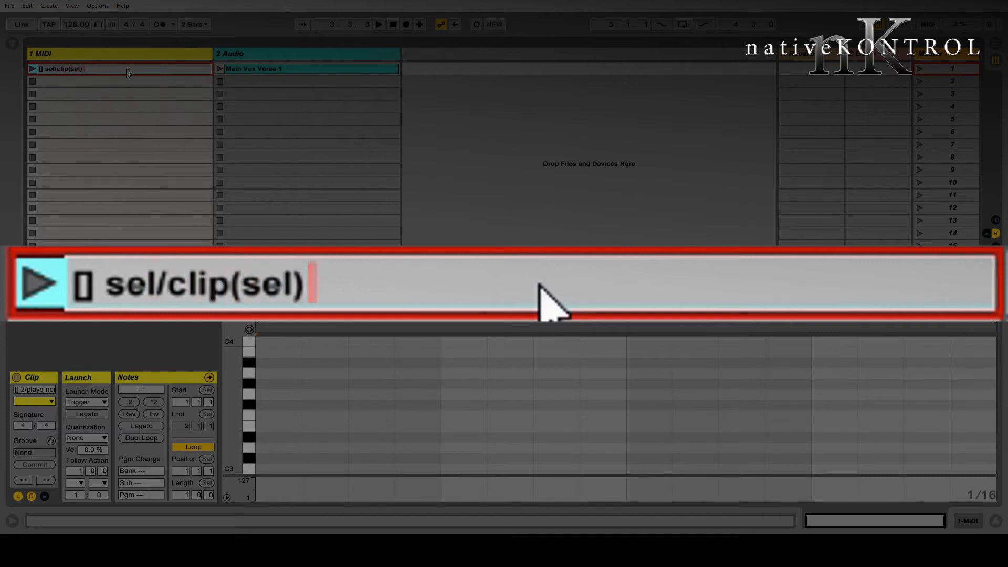
text(op)
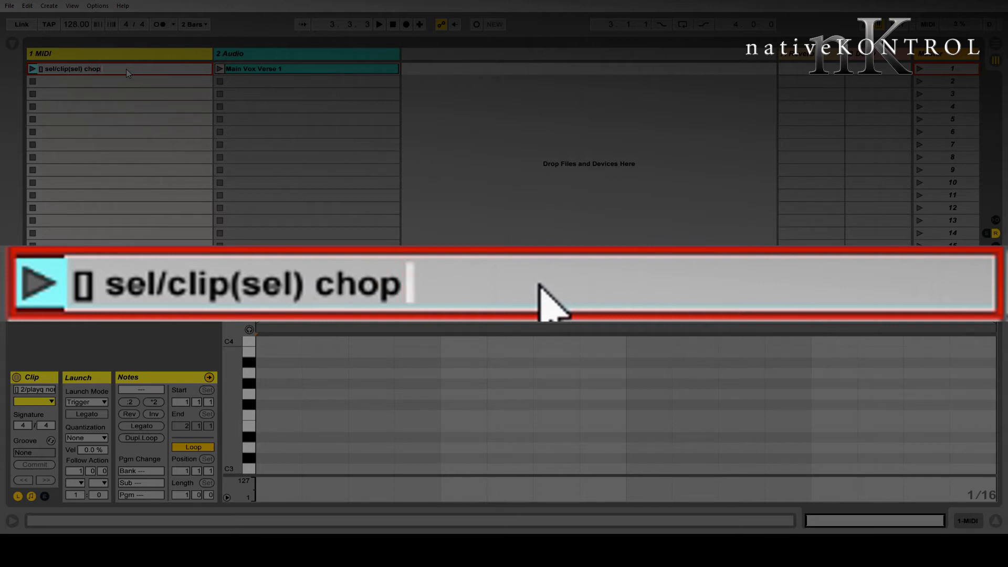
text( 16)
key(Return)
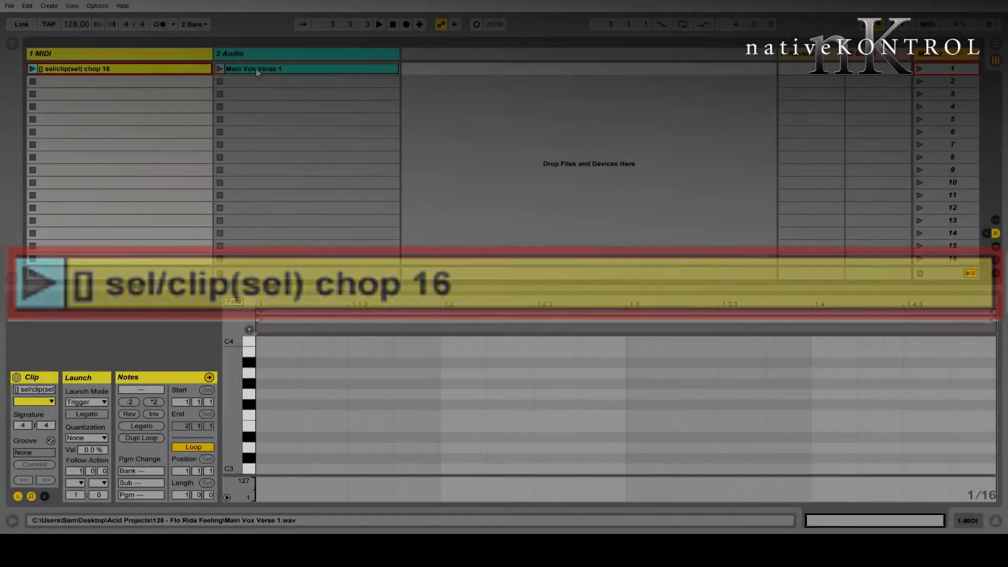
- Run the chop 16 action on the selected Main Vox Verse 1 clip and audition slices 1-6 and 1-13
click(256, 69)
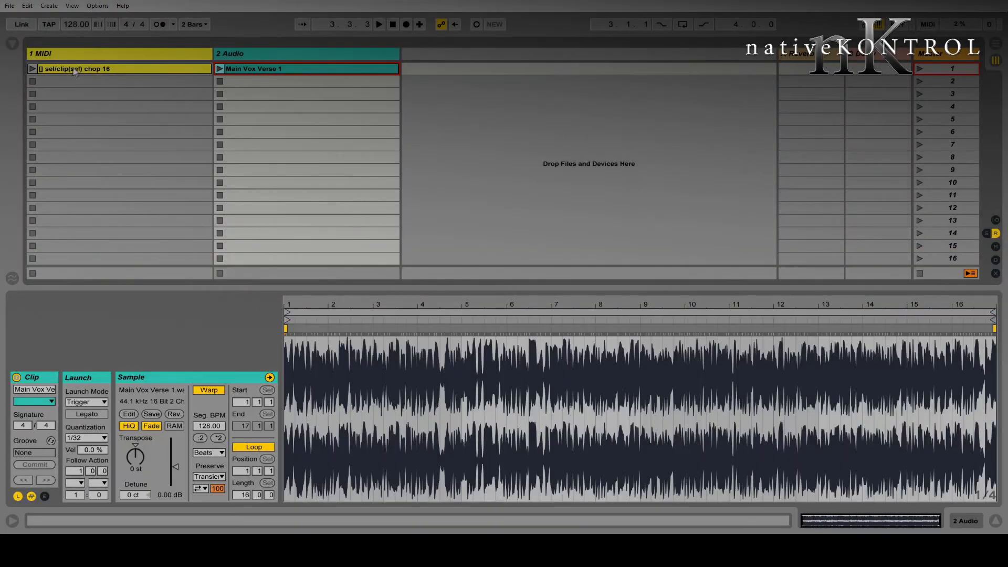
click(32, 69)
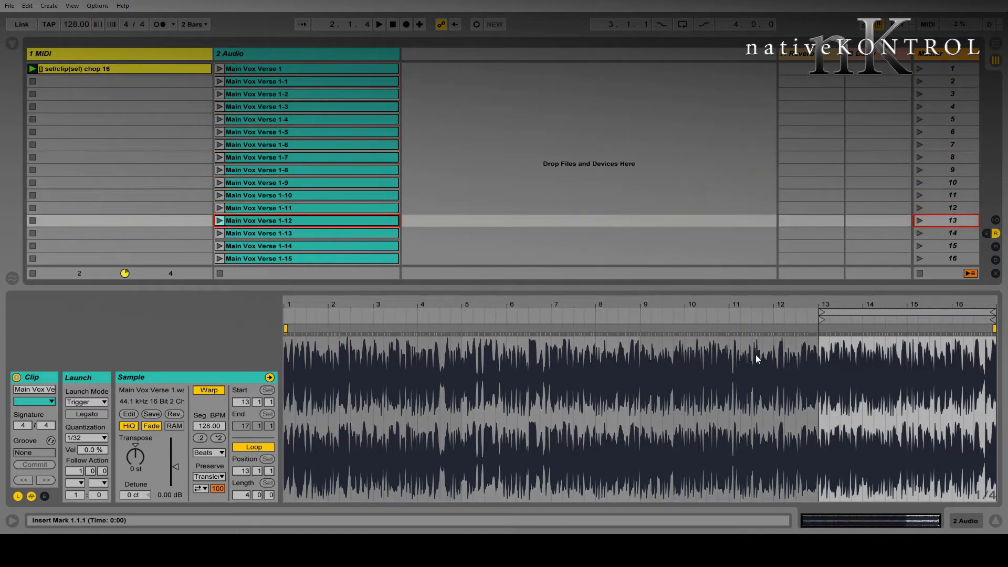
click(219, 144)
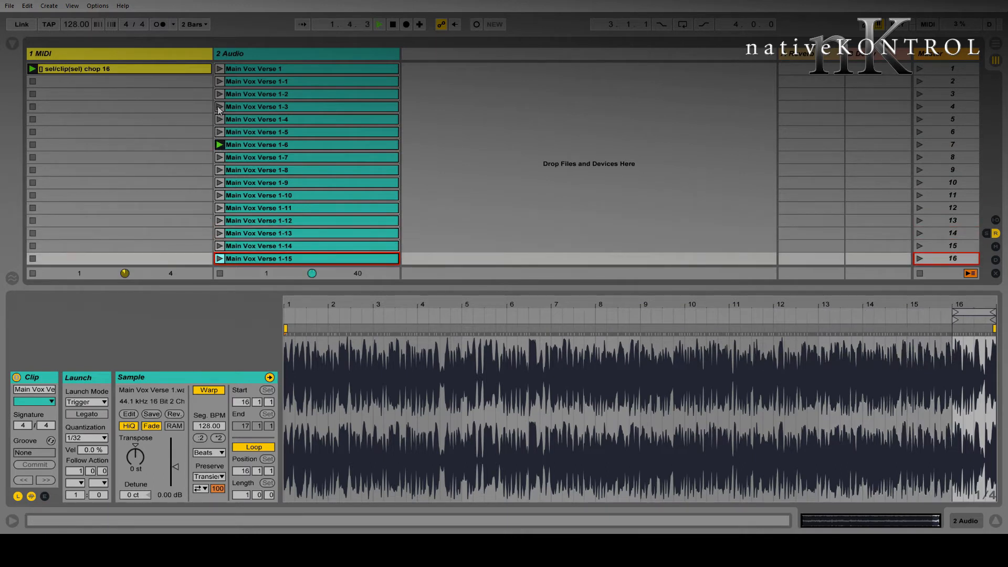
click(220, 234)
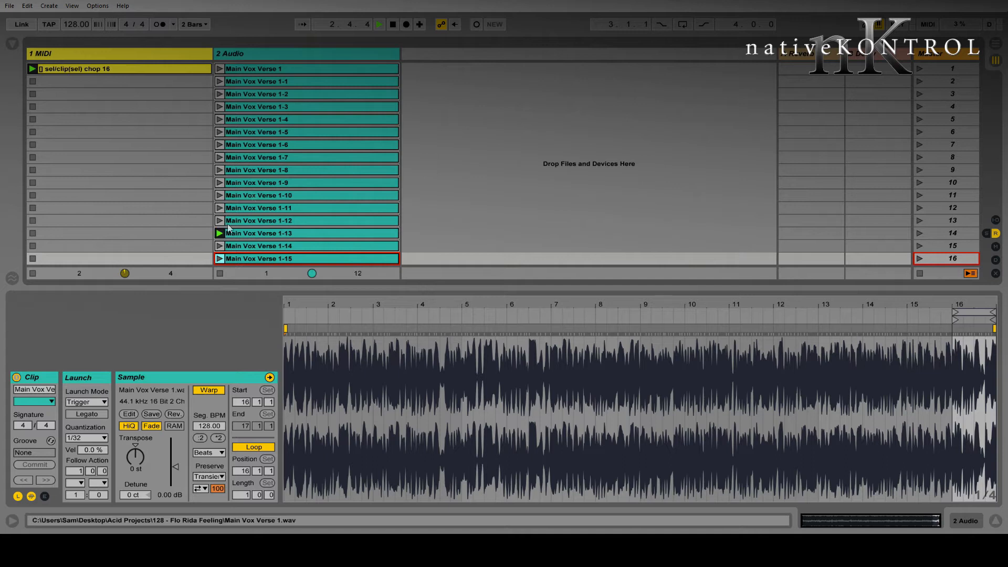
click(393, 26)
- Delete the chopped clips Main Vox Verse 1-1 to 1-15 and select the original Main Vox Verse 1 clip
click(286, 78)
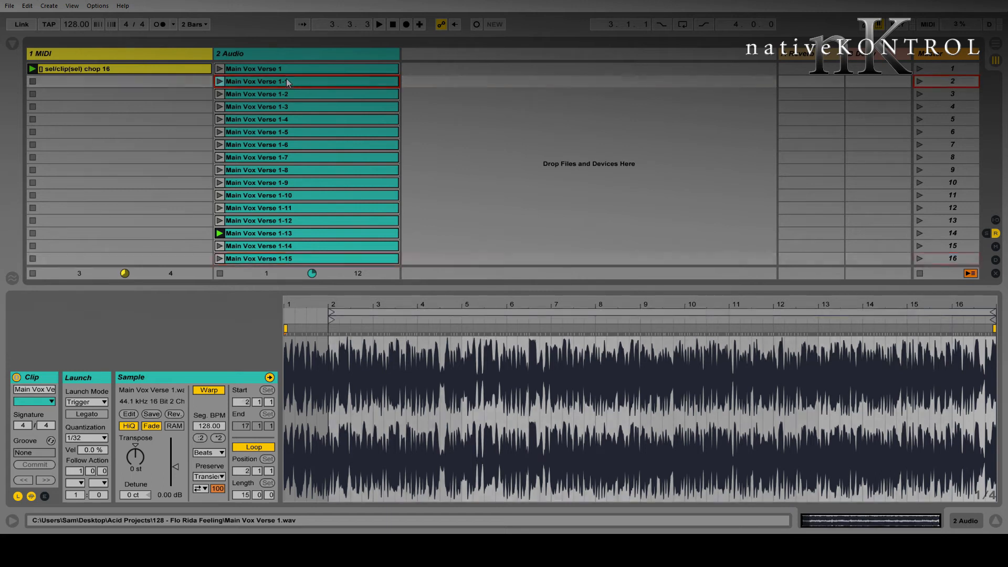
shift+click(309, 257)
key(Delete)
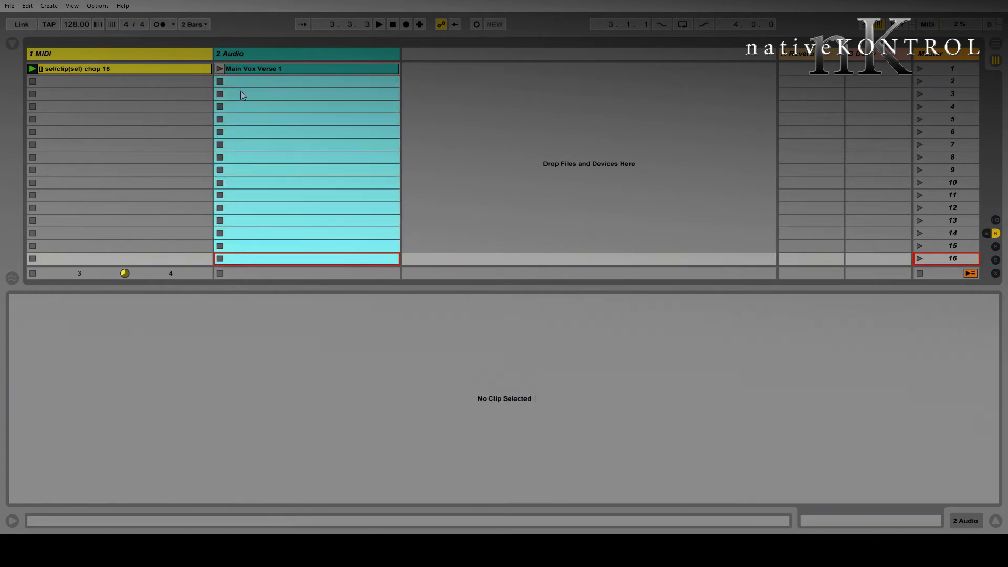
click(260, 73)
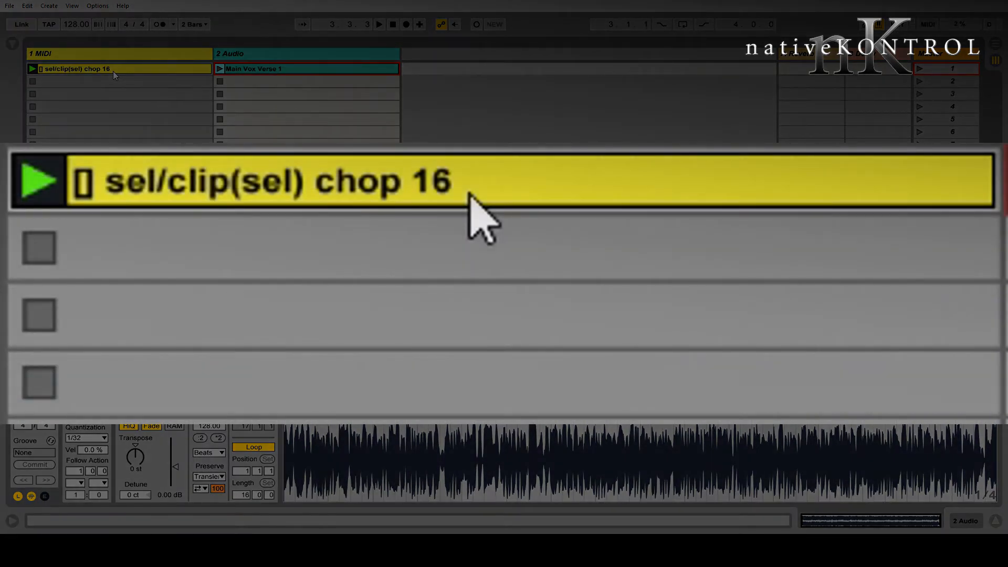
- Rename the chop MIDI clip as "[] sel/clip(sel) cue 0"
click(112, 71)
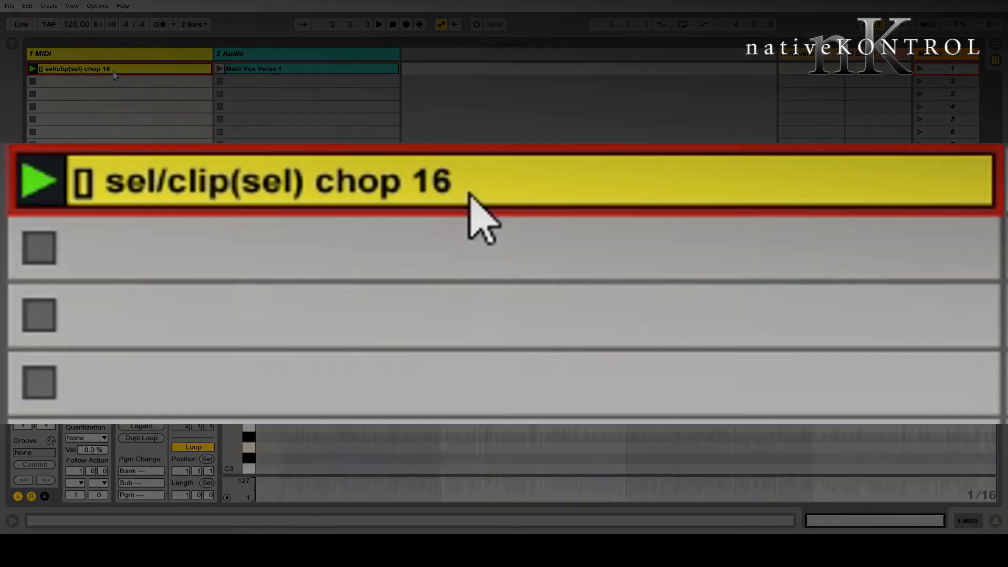
key(ctrl+r)
key(End)
key(BackSpace)
key(BackSpace)
key(BackSpace)
key(BackSpace)
key(BackSpace)
key(BackSpace)
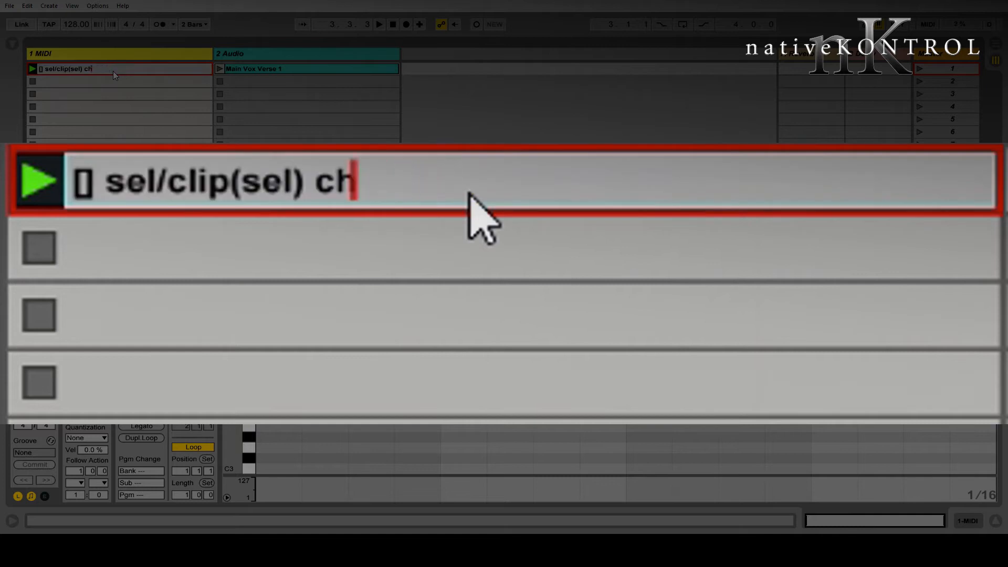
text(ue 0)
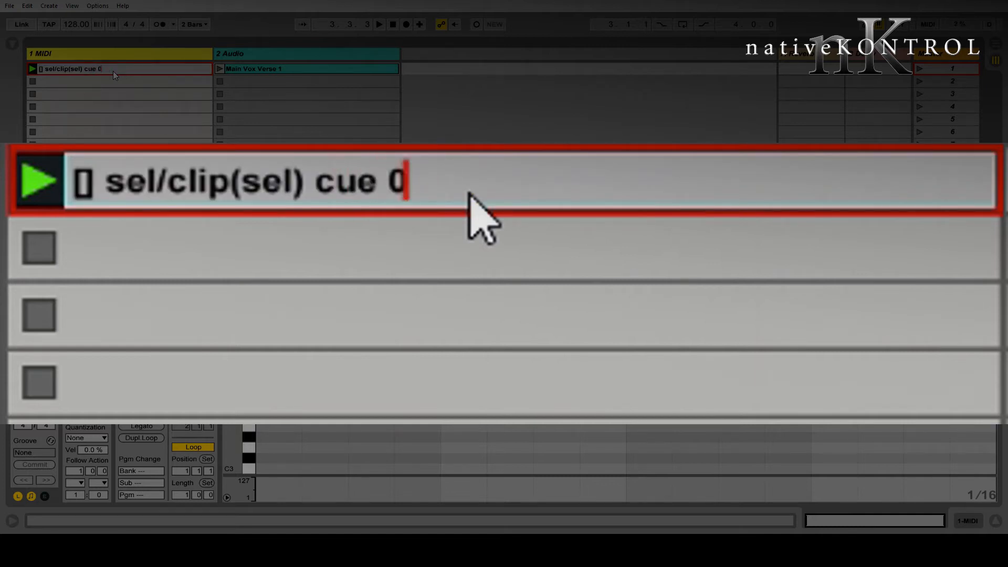
key(Return)
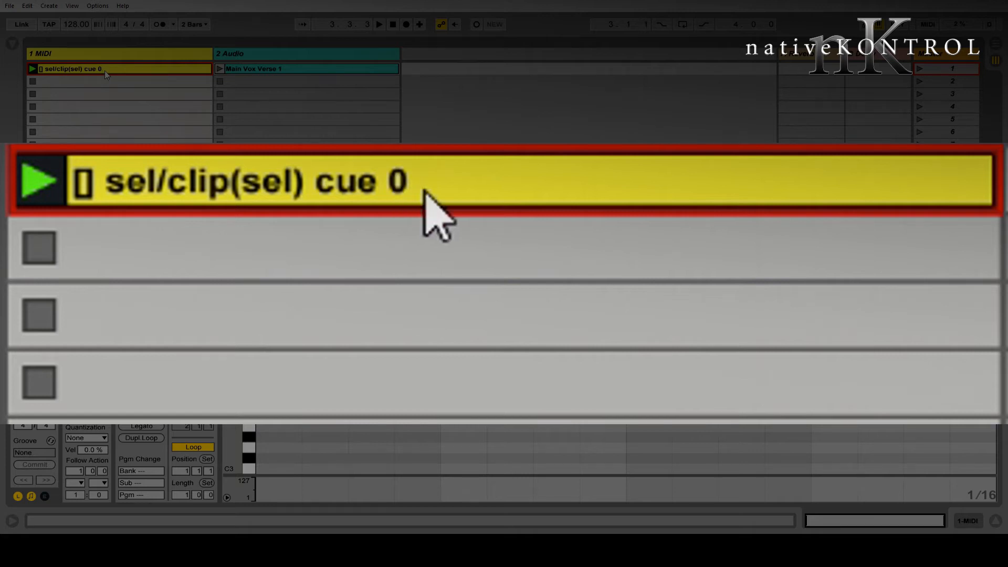
- Duplicate the cue 0 clip into slot 2 and rename the copy as "[] sel/clip(sel) cue 4"
key(ctrl+d)
key(ctrl+r)
key(BackSpace)
text(4)
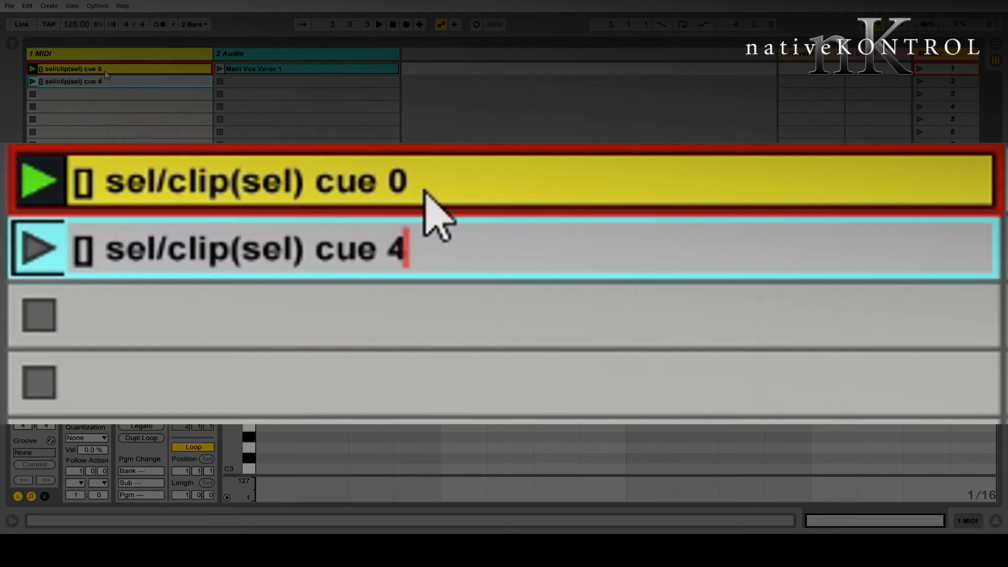
key(Return)
- Duplicate the cue 4 clip into slot 3 and rename the copy as "[] sel/clip(sel) cue 8"
key(ctrl+d)
key(ctrl+r)
key(BackSpace)
text(8)
key(Return)
- Duplicate the cue 8 clip into slot 4 and rename the copy as "[] sel/clip(sel) cue 12"
key(ctrl+d)
key(ctrl+r)
key(BackSpace)
text(12)
key(Return)
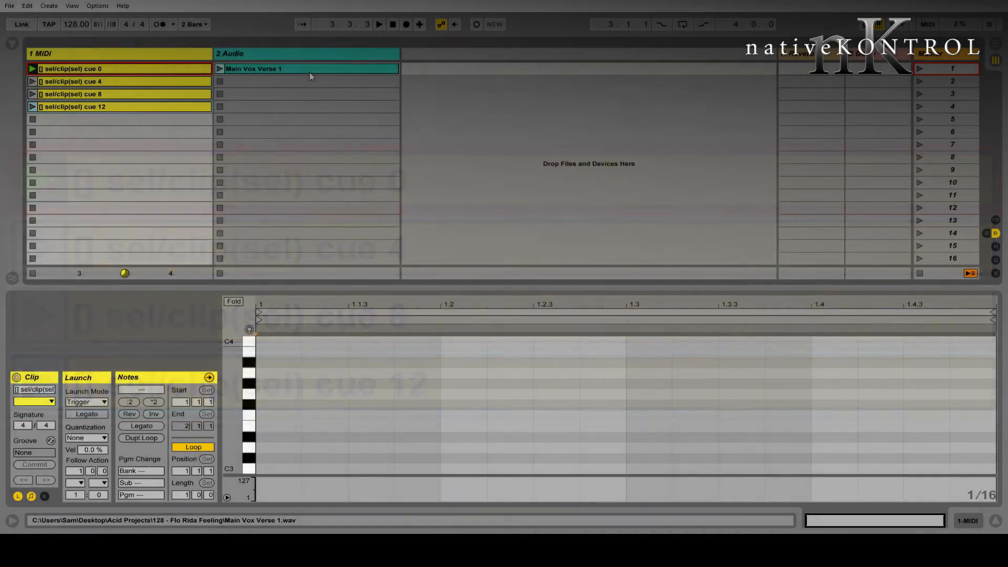
- Enable RAM mode for the Main Vox Verse 1 clip and play it with the cue 4, 8, 12 and 0 actions
click(309, 72)
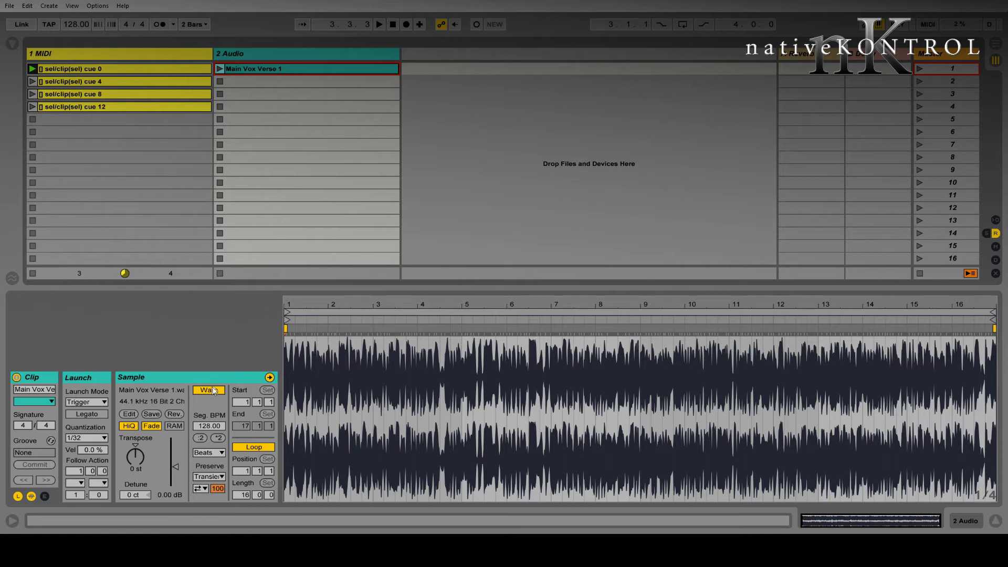
click(174, 426)
click(33, 82)
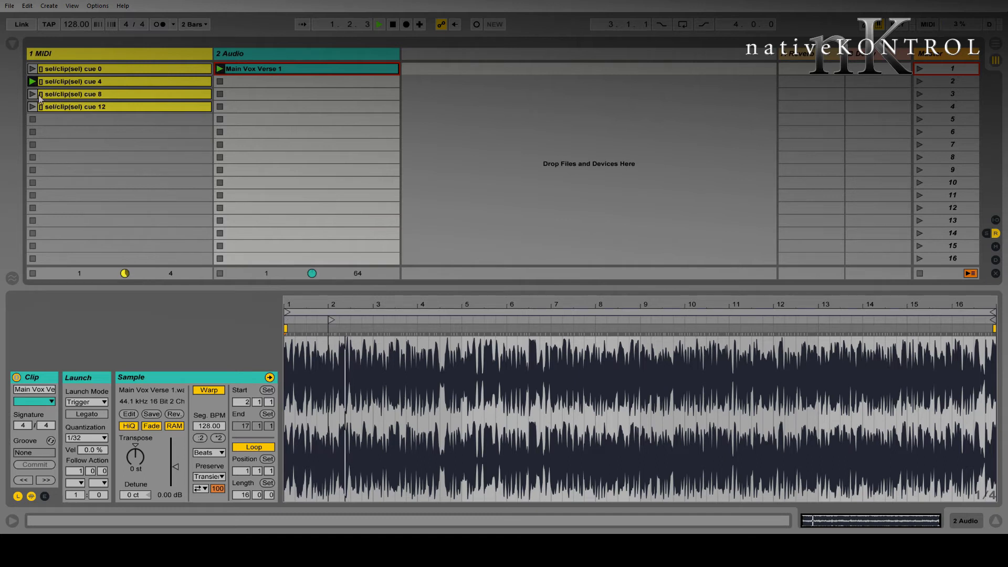
click(32, 94)
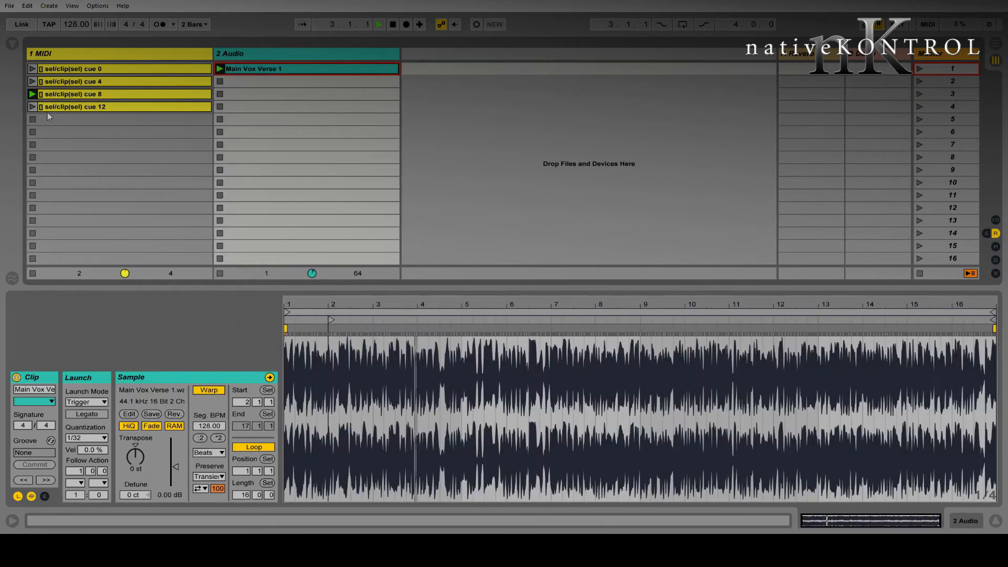
click(33, 94)
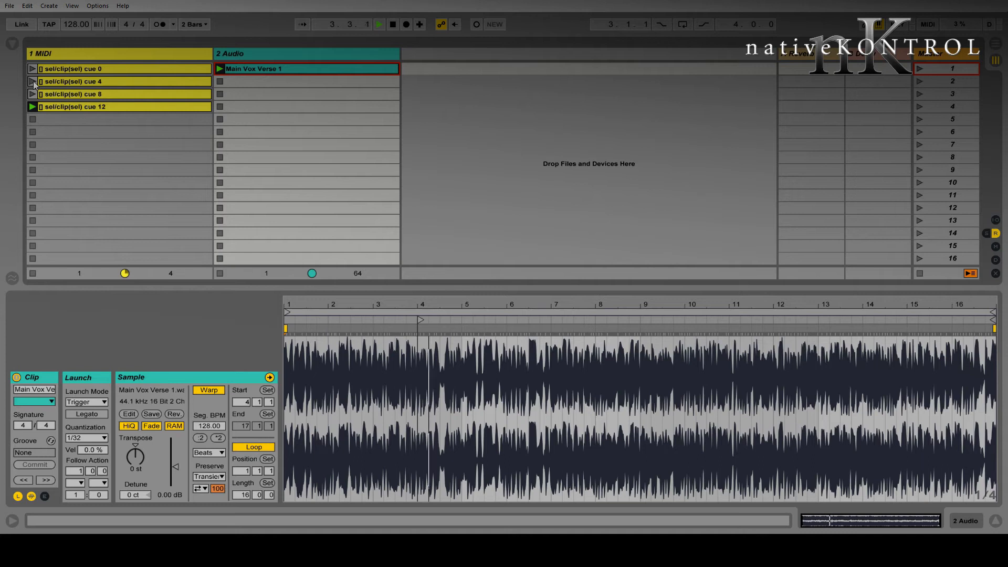
click(33, 69)
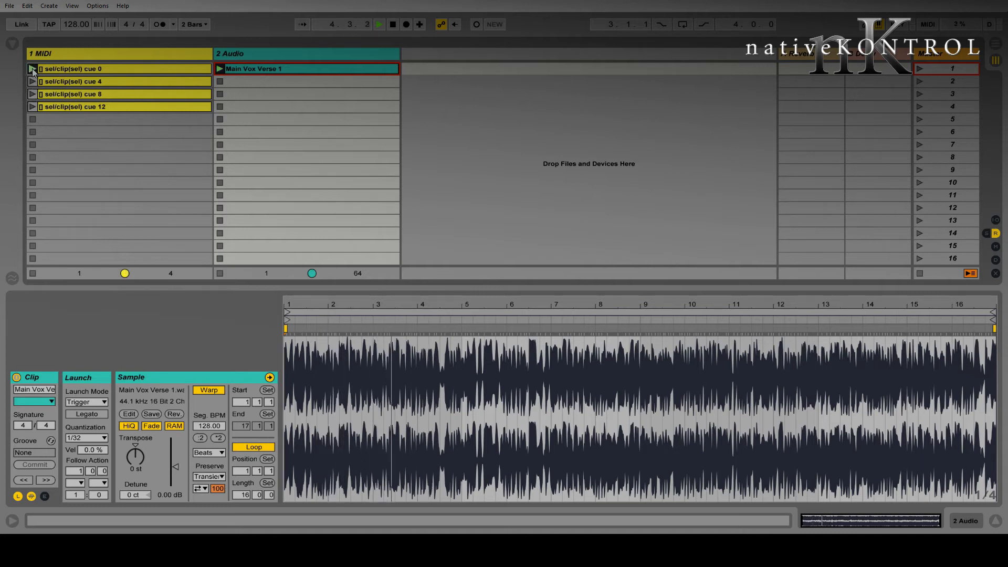
key(space)
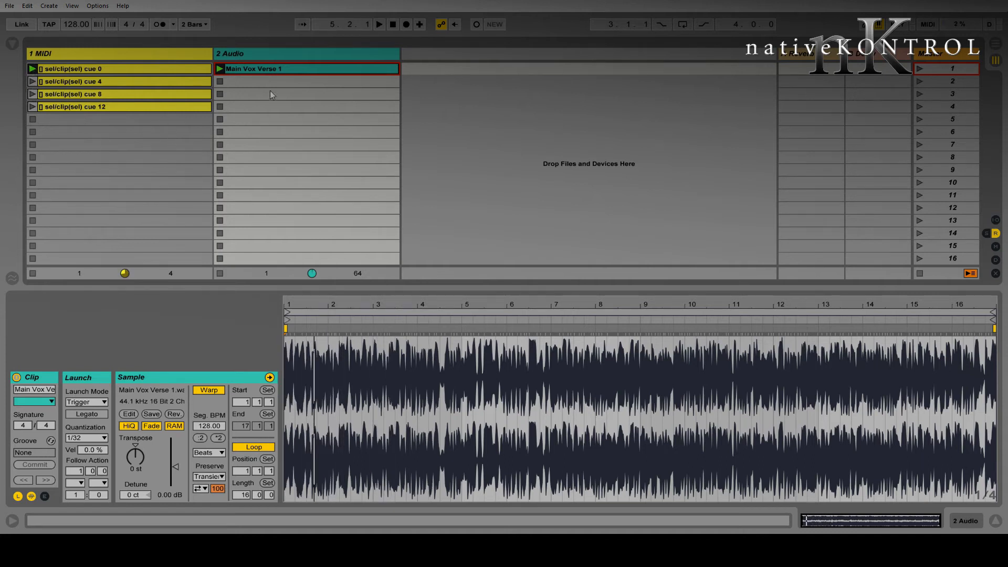
- Load Main Vox Verse 2 into slot 2 of the 2 Audio track and try the cue actions on both vocal clips
drag(280, 562, 282, 82)
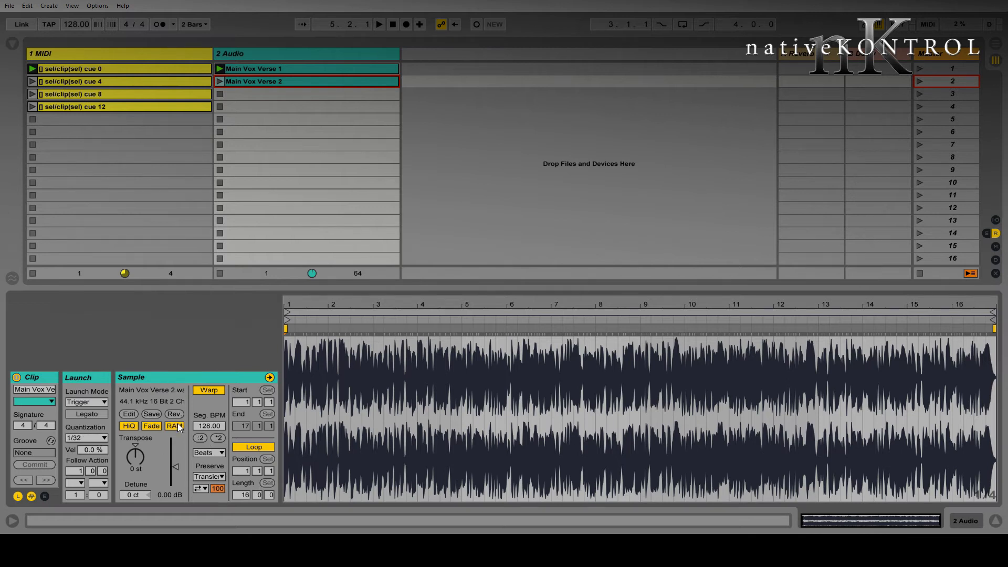
key(Return)
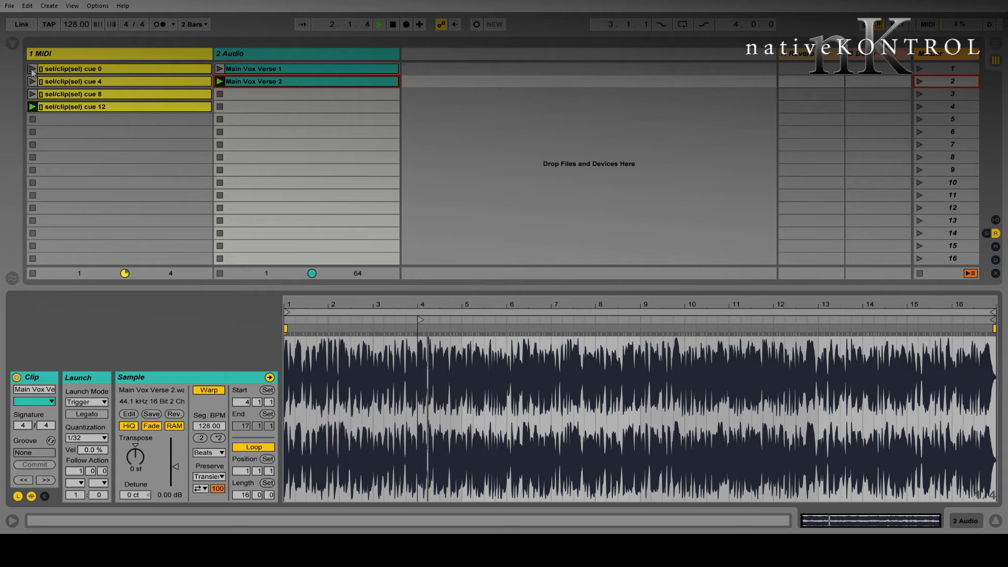
click(254, 72)
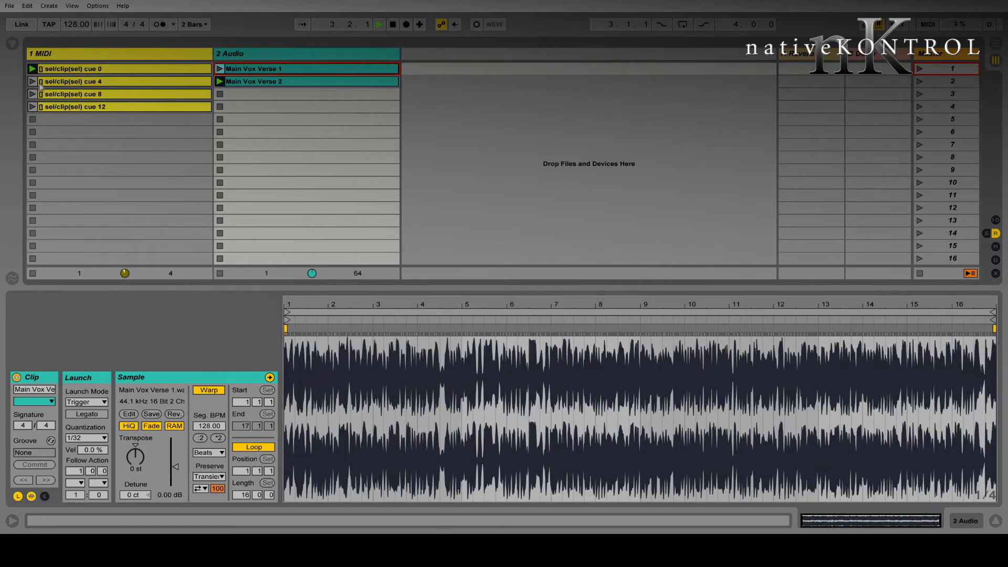
click(393, 24)
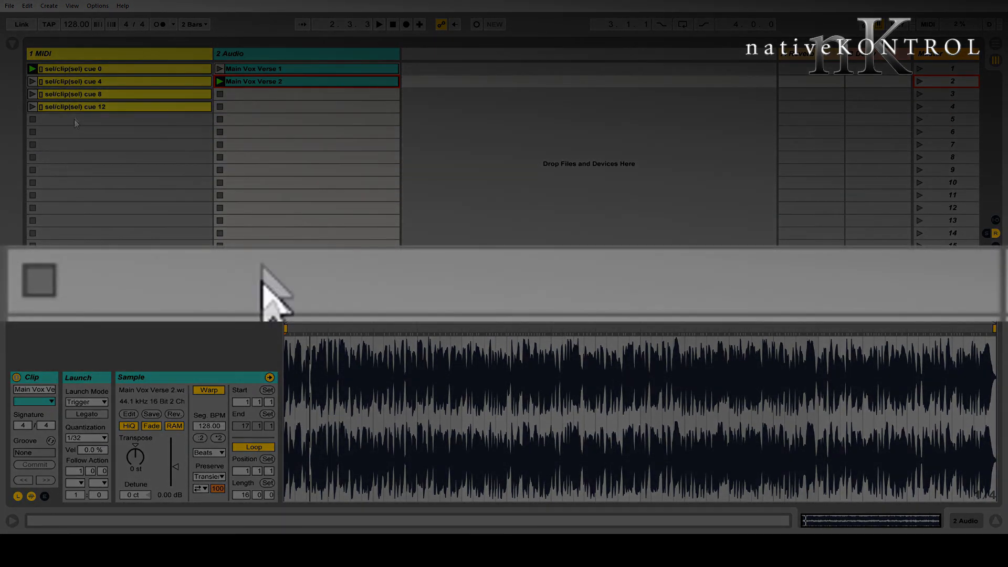
- Duplicate the cue 12 clip into slot 5 and rename the copy as "[] sel/clip(sel) tosimp"
click(75, 109)
key(ctrl+d)
key(ctrl+r)
key(Right)
key(BackSpace)
key(BackSpace)
key(BackSpace)
key(BackSpace)
key(BackSpace)
key(BackSpace)
text(tosimp)
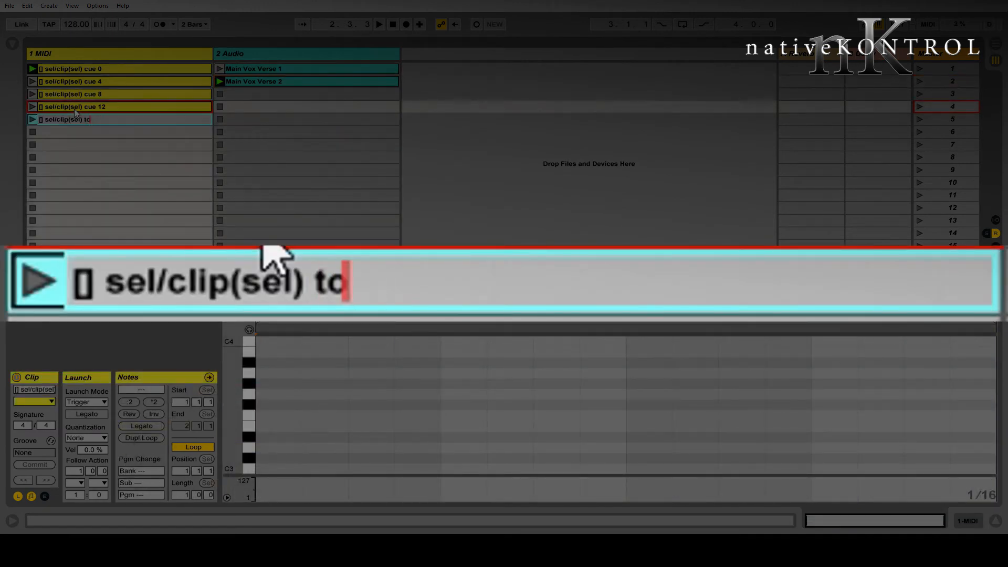
key(Return)
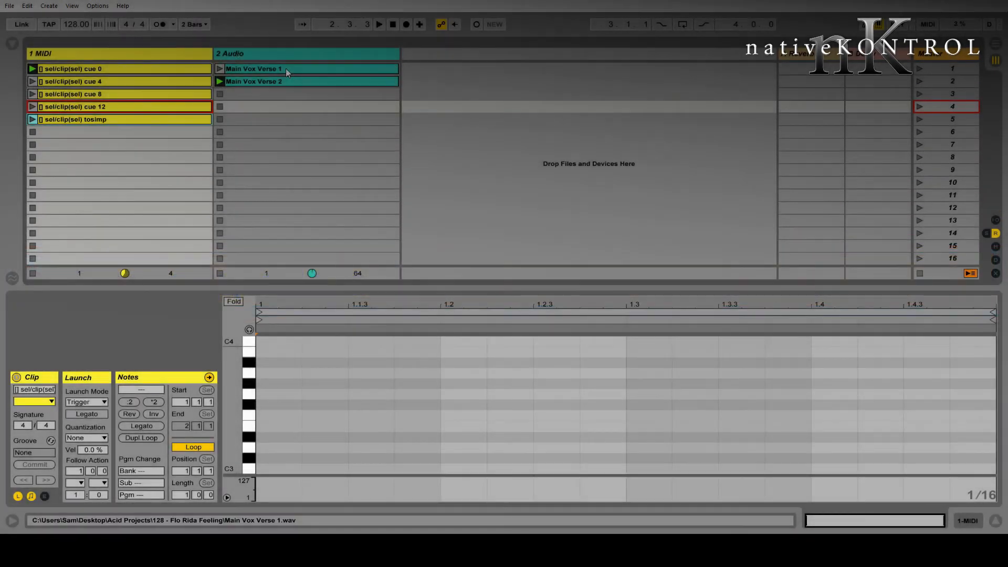
- Run the tosimp action on the Main Vox Verse 1 clip and switch the resulting Simpler to Slice mode
click(252, 69)
click(219, 274)
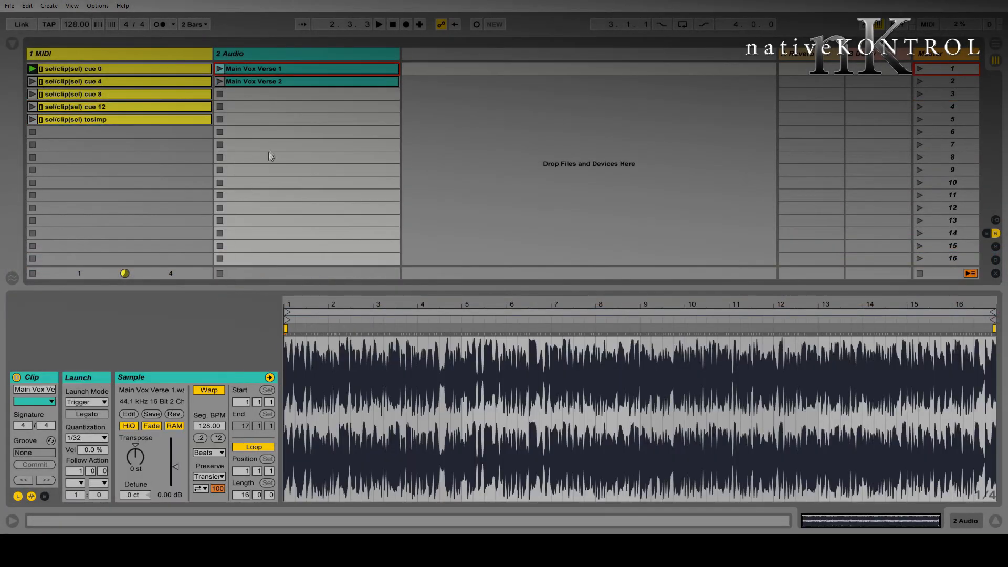
click(32, 120)
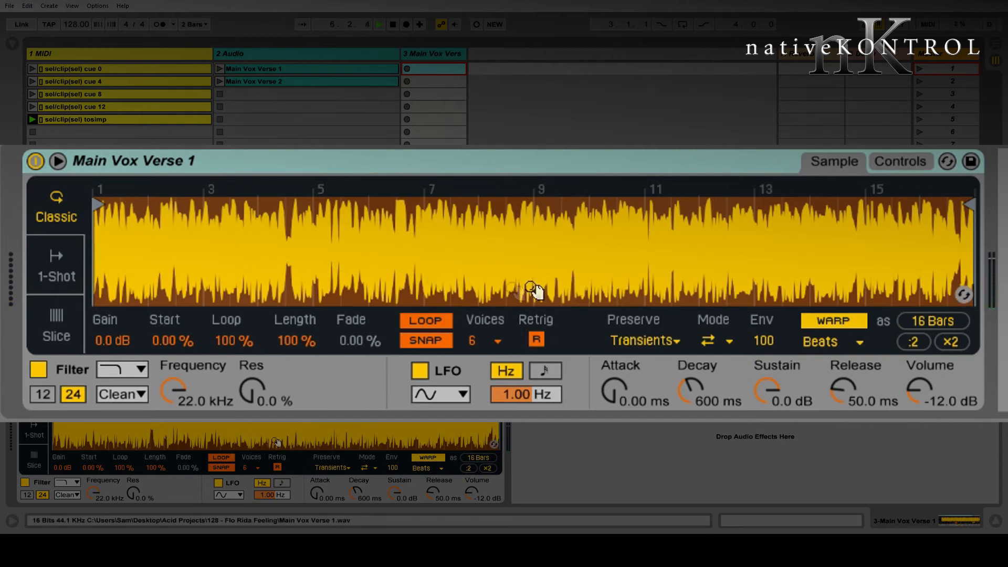
click(55, 326)
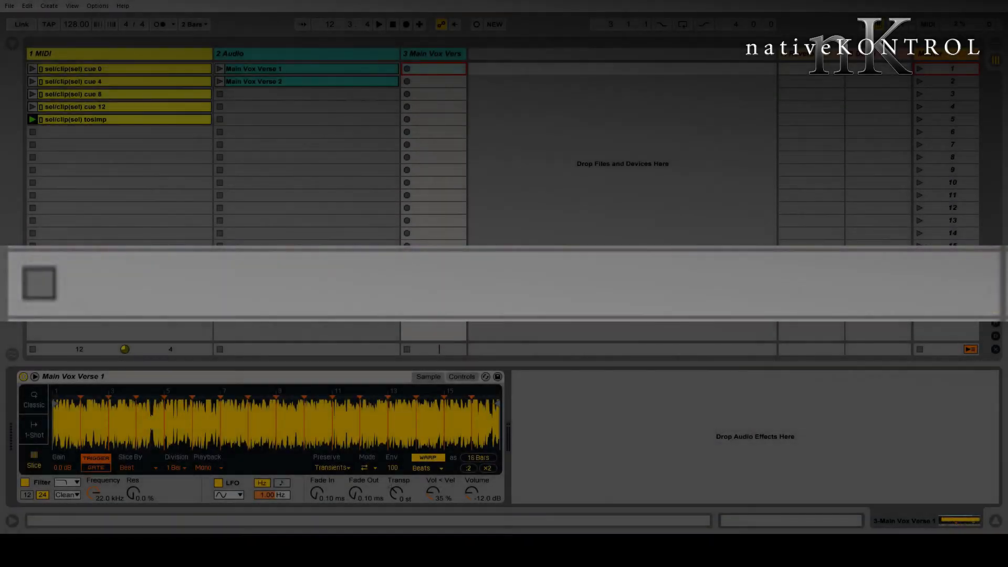
- Duplicate the tosimp clip into slot 6 and rename the copy as "[] $slice$"
click(105, 120)
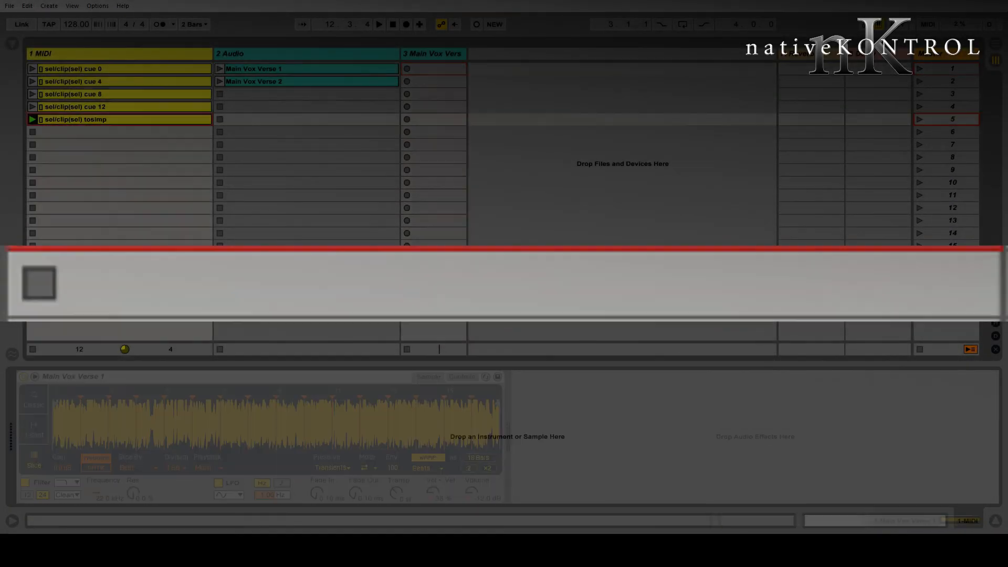
key(ctrl+d)
key(ctrl+r)
text([] )
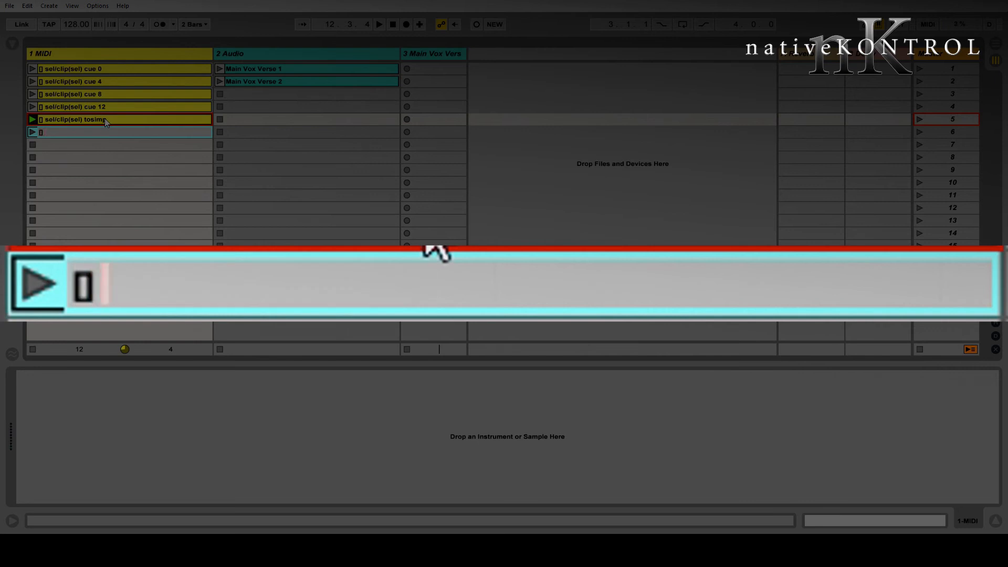
text(%)
key(BackSpace)
text($$)
key(Left)
text(slice)
key(Return)
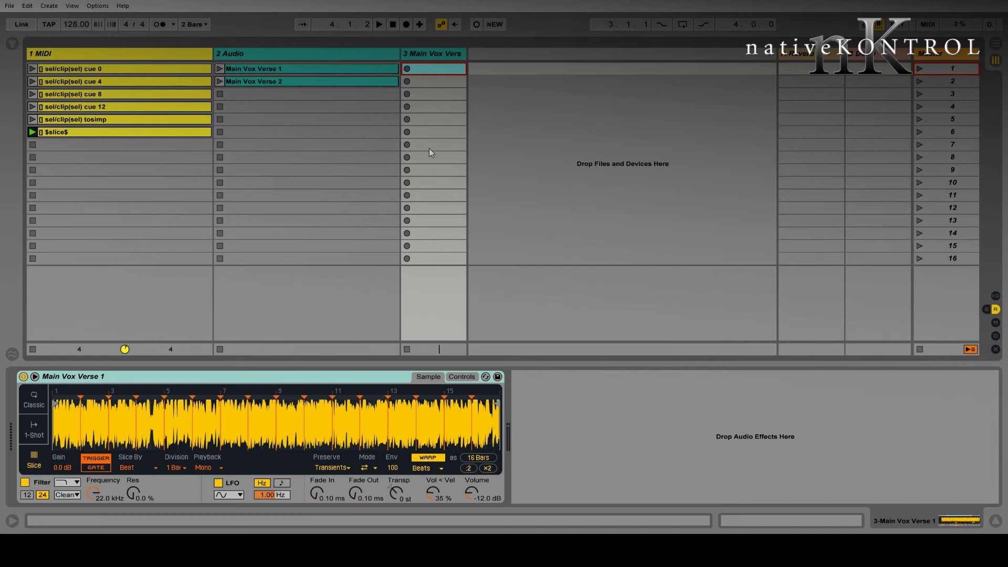
- Run the $slice$ action on the Main Vox Verse 2 clip and stop playback
click(294, 83)
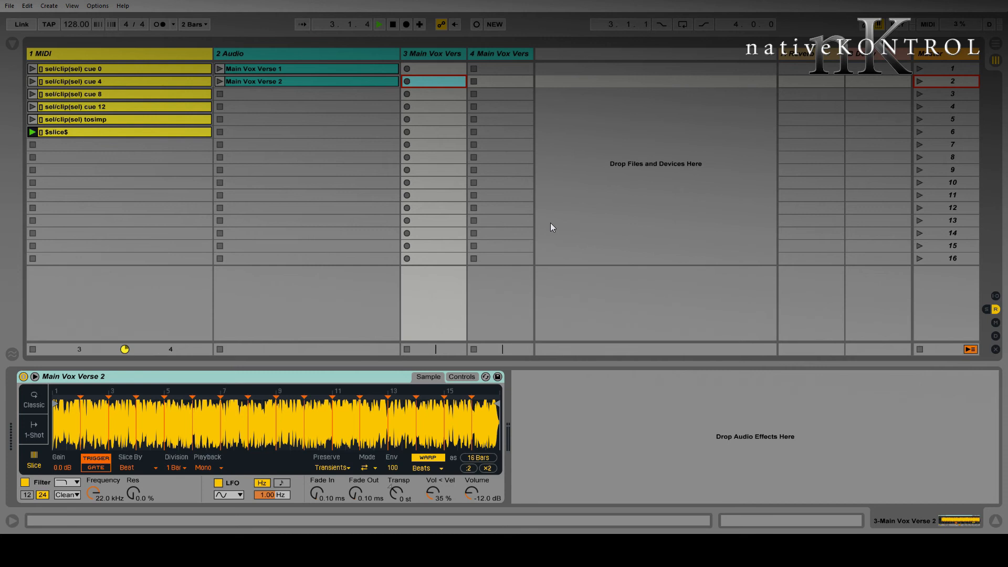
click(394, 25)
- Delete the two Simpler tracks made from Main Vox Verse 1 and Main Vox Verse 2
click(502, 56)
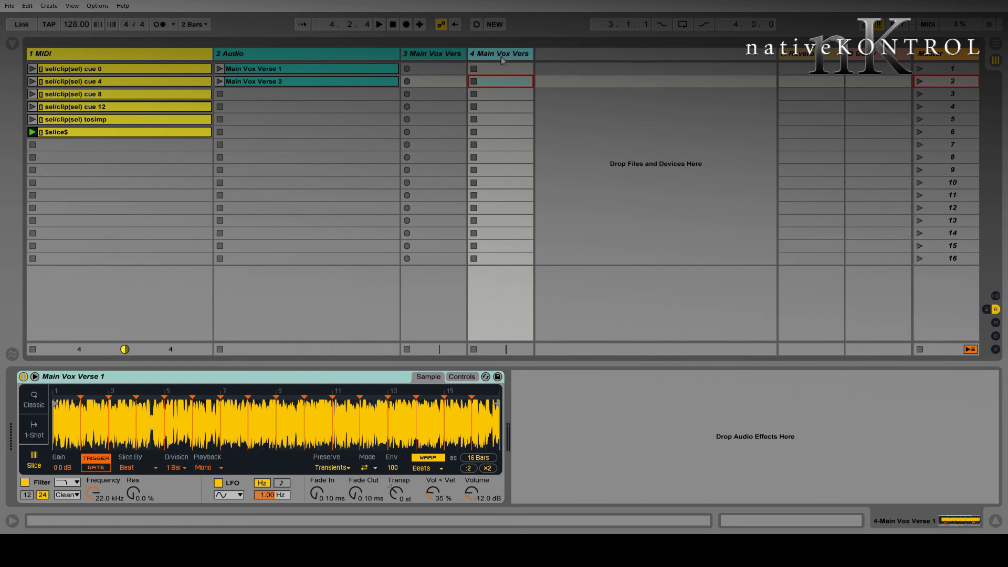
key(Delete)
key(Delete)
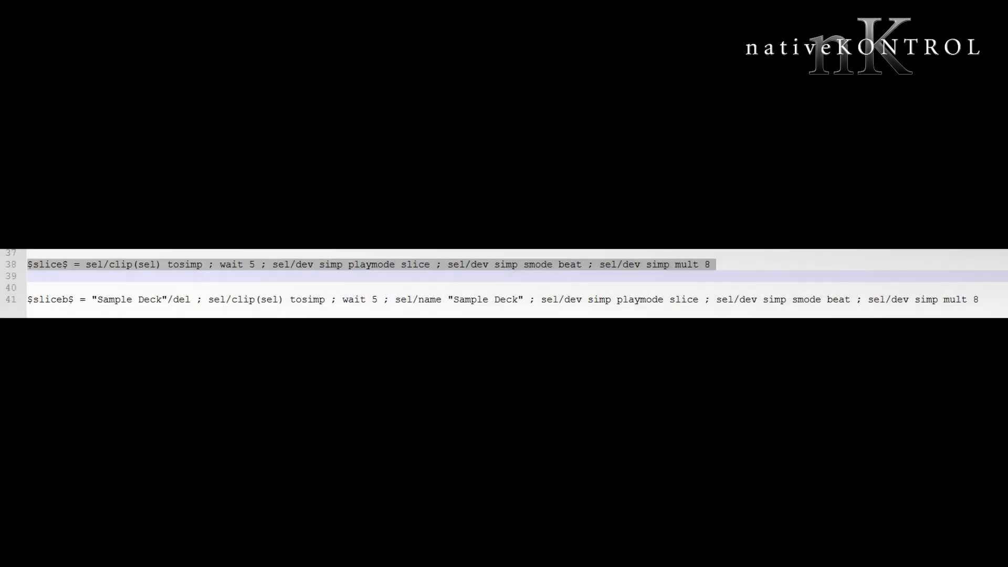
- Rename the $slice$ clip as "[] $sliceb$" and run it on the Main Vox Verse 1 and Main Vox Verse 2 clips
click(7, 304)
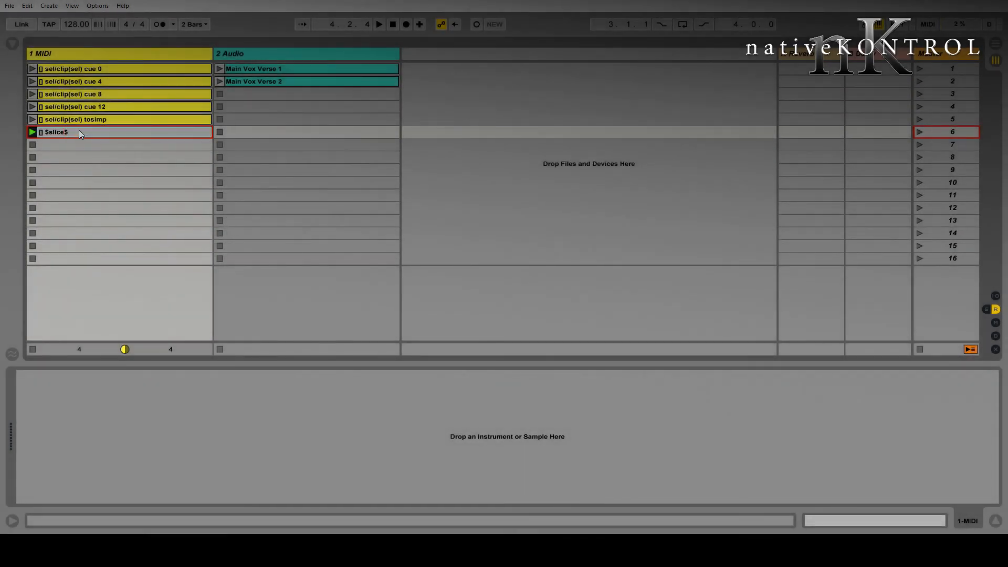
click(292, 69)
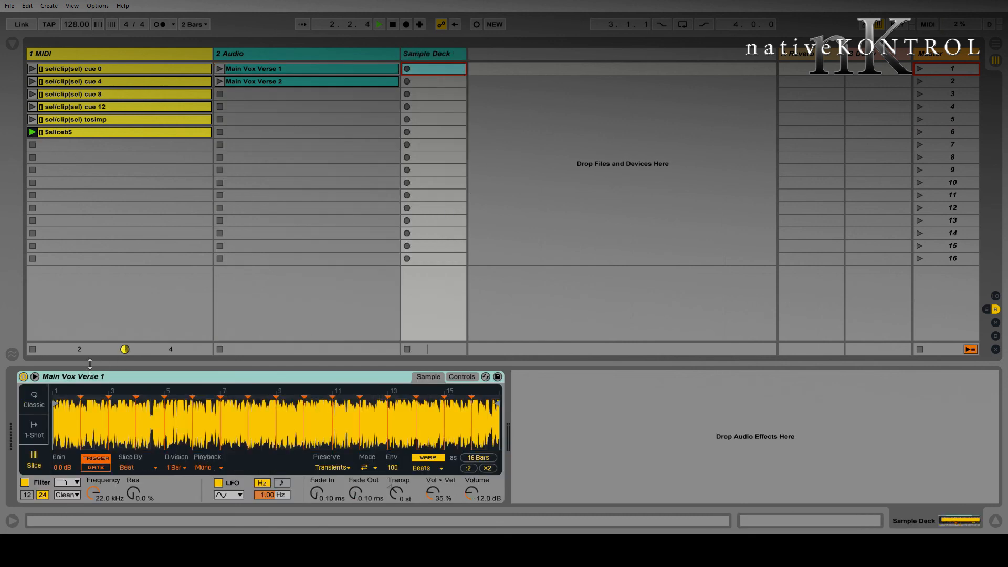
click(280, 82)
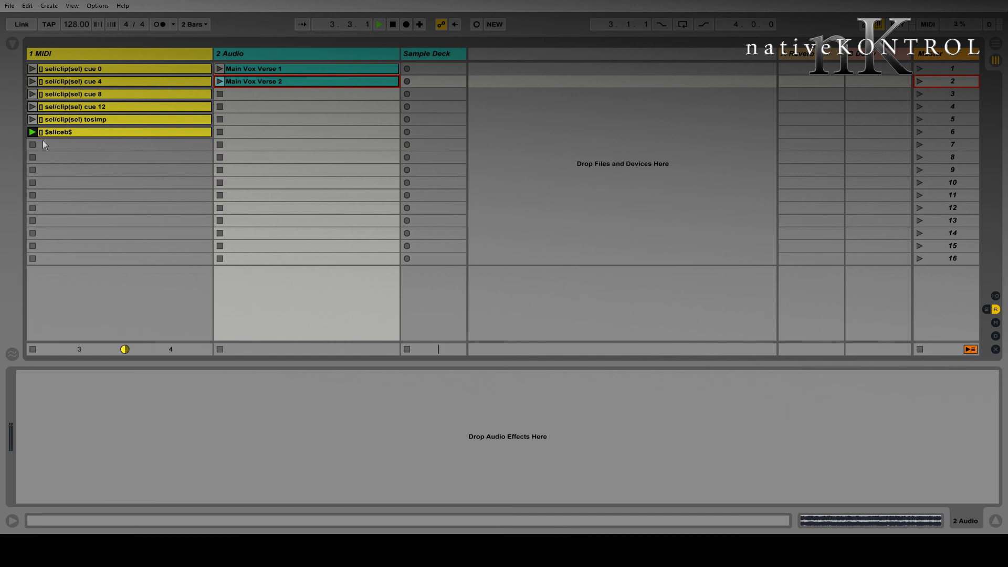